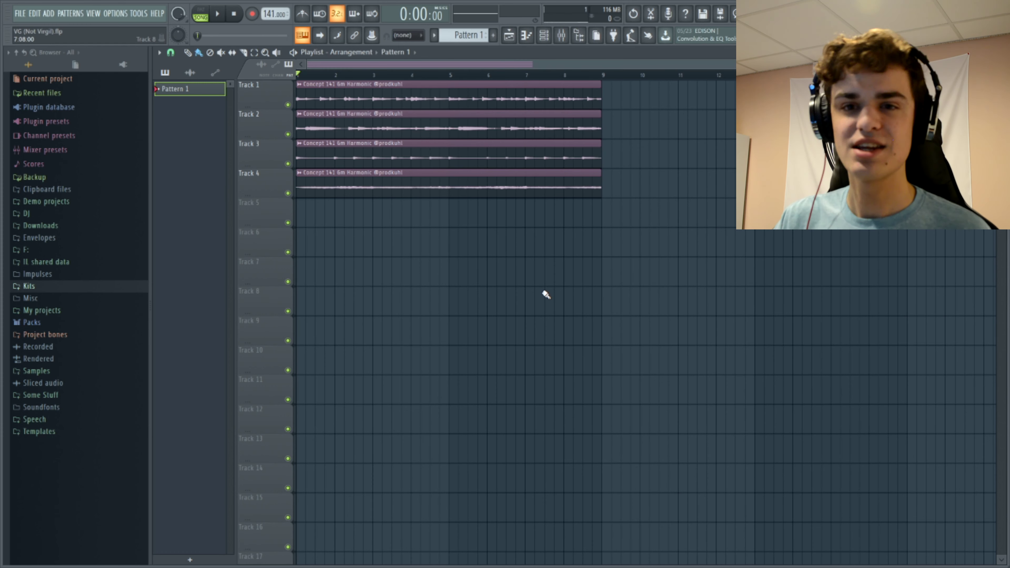
Play the playlist, auditioning Track 3 and then Track 4 in solo.
key(space)
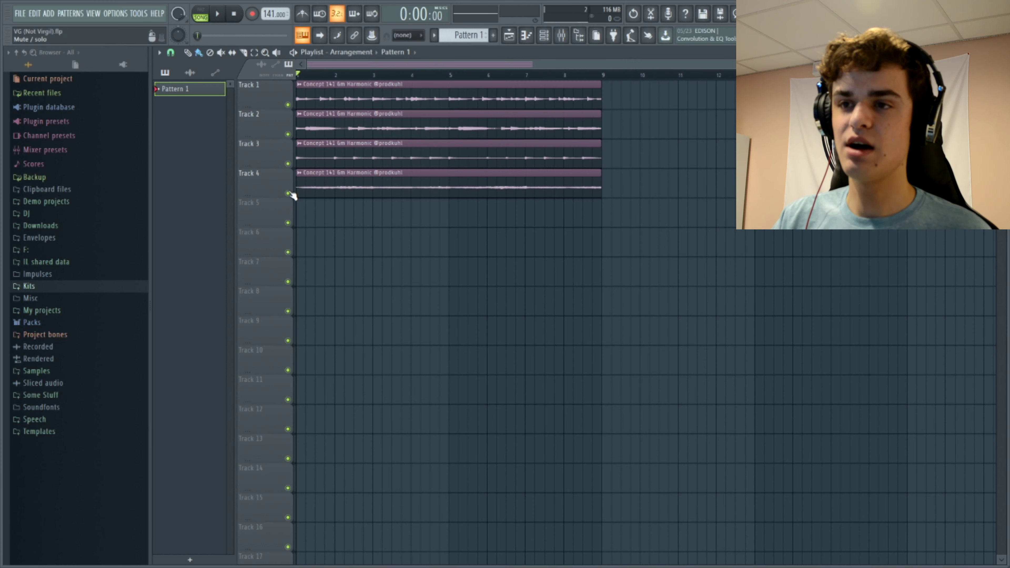
drag(288, 194, 292, 170)
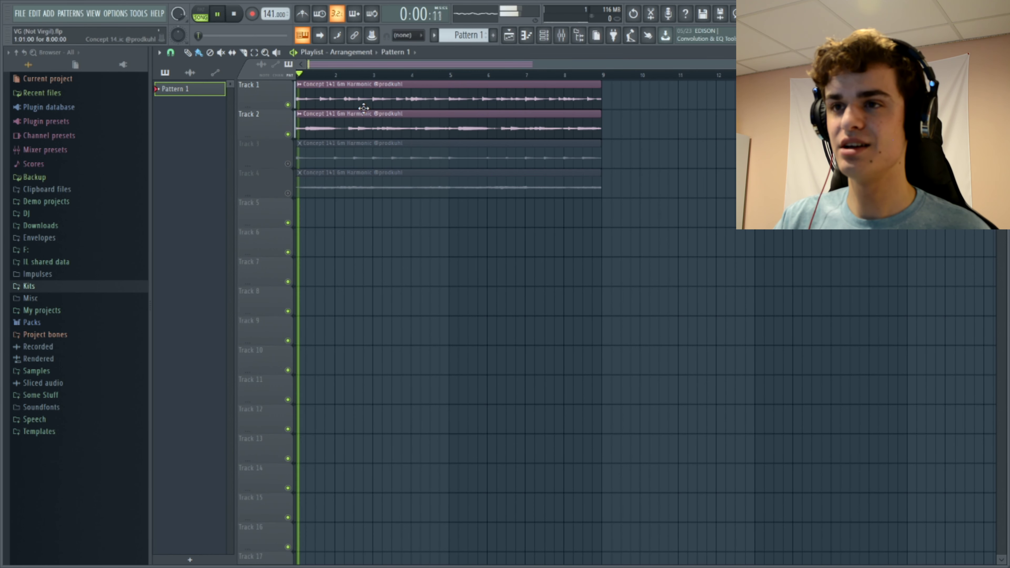
key(space)
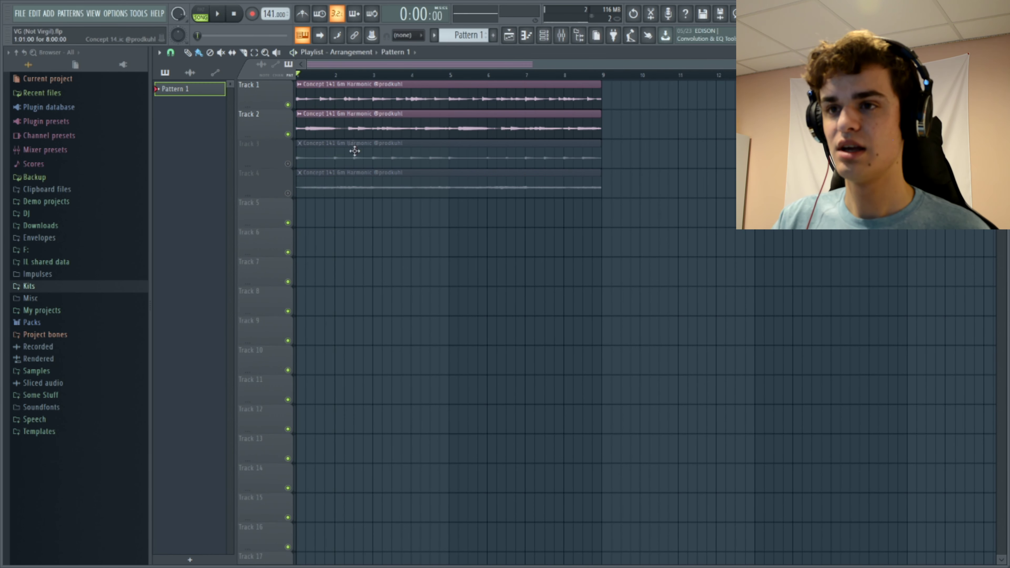
right_click(288, 164)
key(space)
right_click(288, 194)
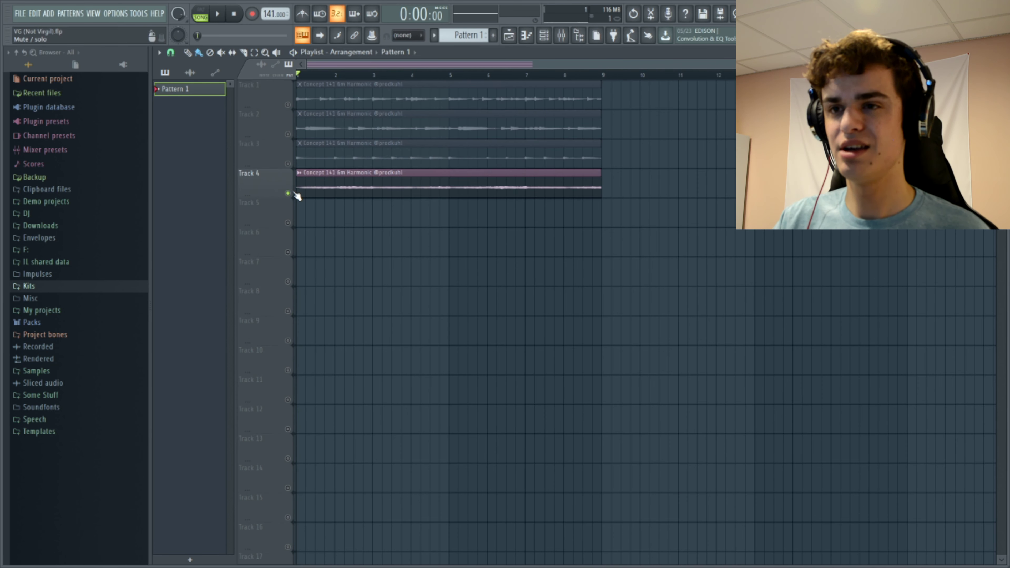
key(space)
Unsolo the tracks, then mute Track 4 and Track 3.
right_click(295, 193)
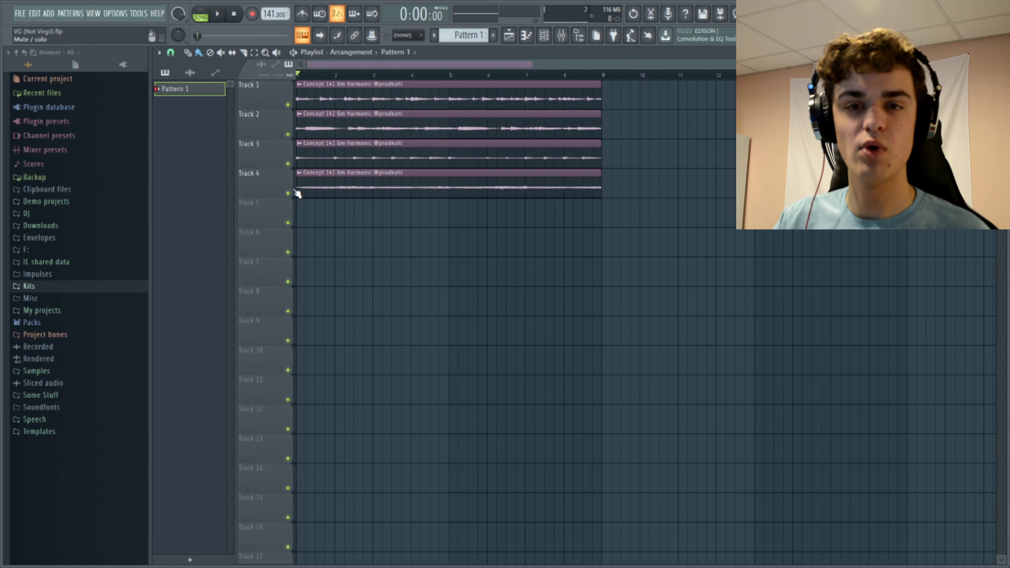
click(294, 193)
click(288, 164)
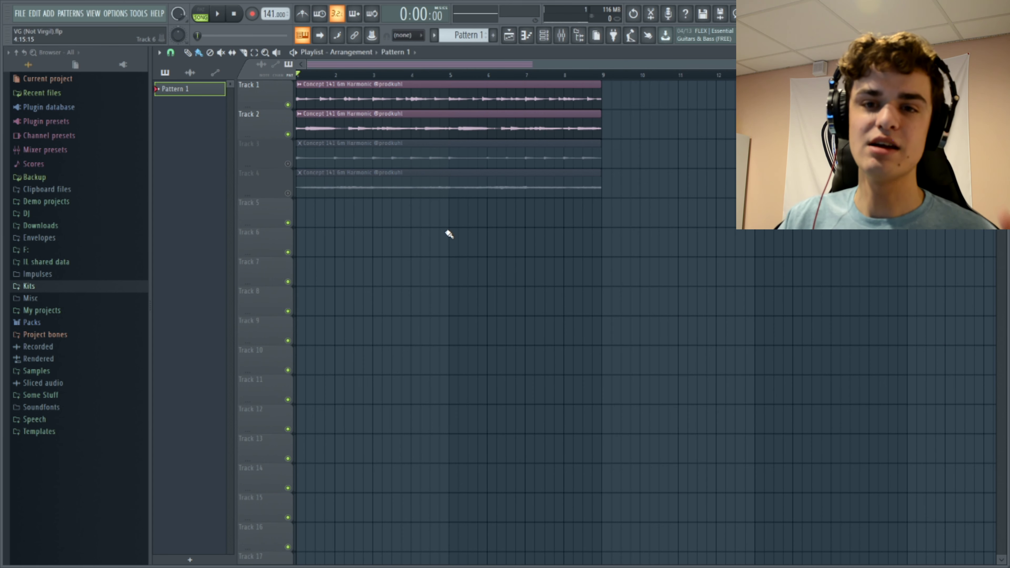
Move the Pattern 1 clip to bar 1 of Track 5 and show its Channel Rack.
drag(393, 220, 299, 220)
key(F6)
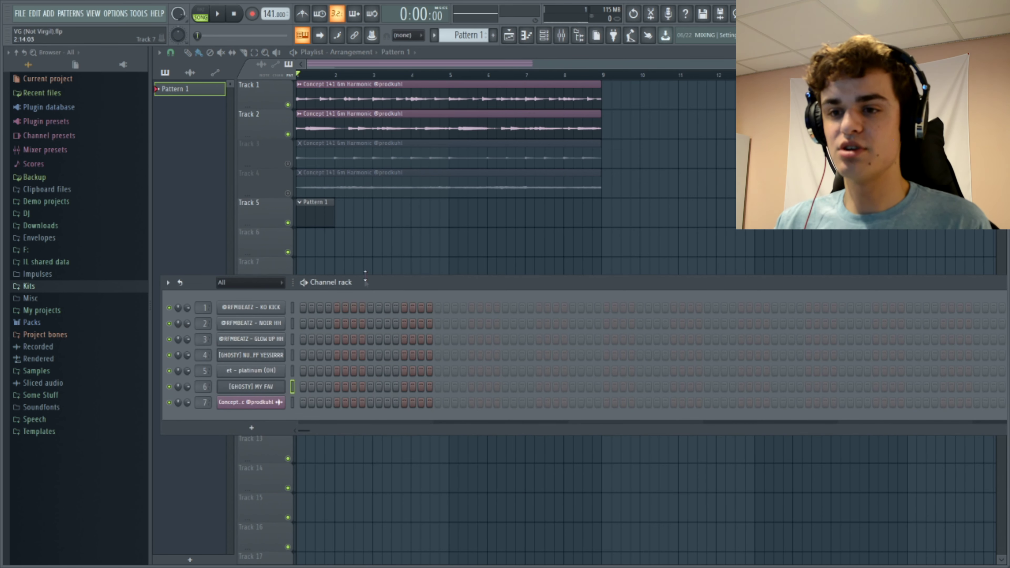
click(292, 355)
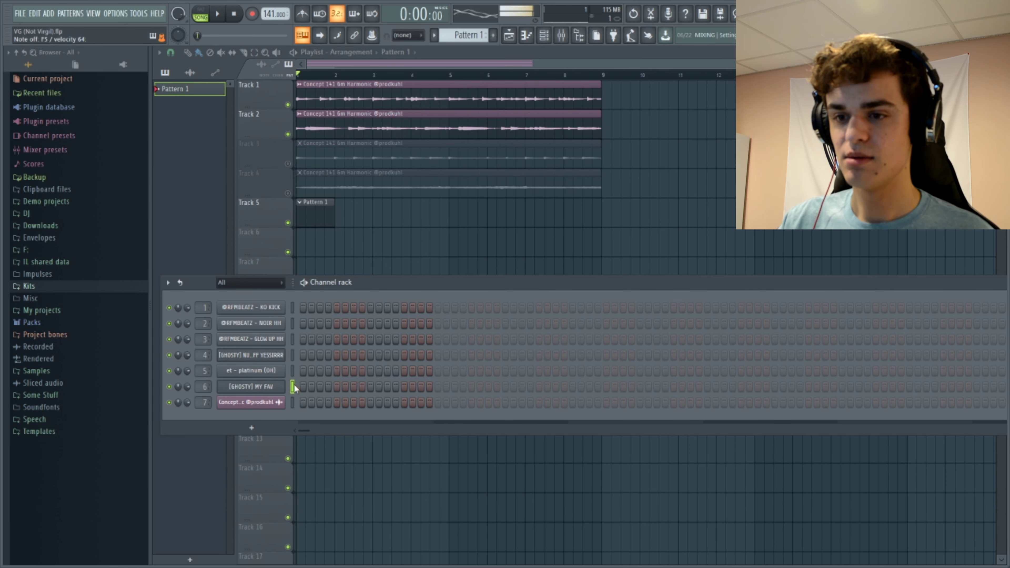
click(272, 390)
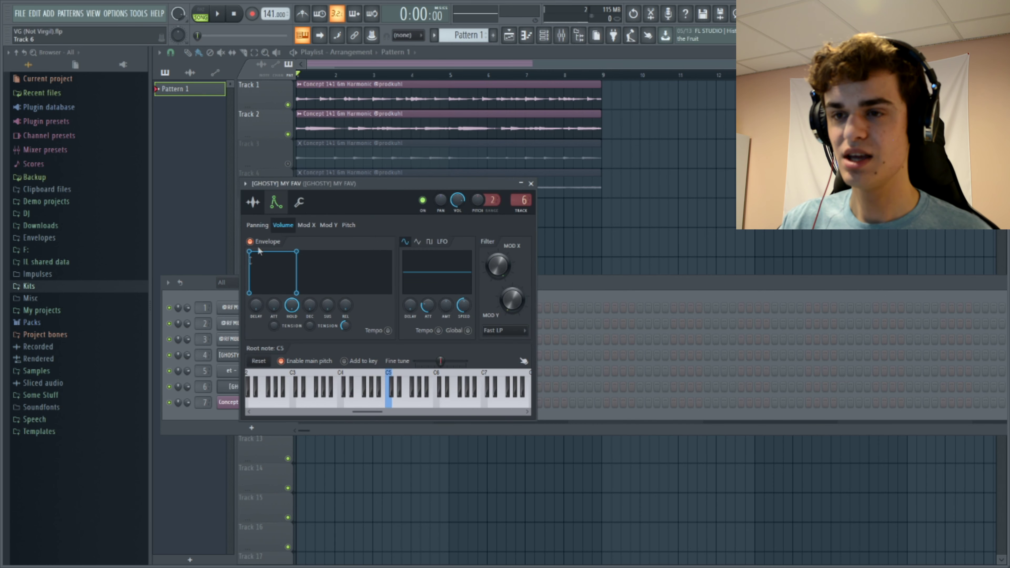
click(531, 184)
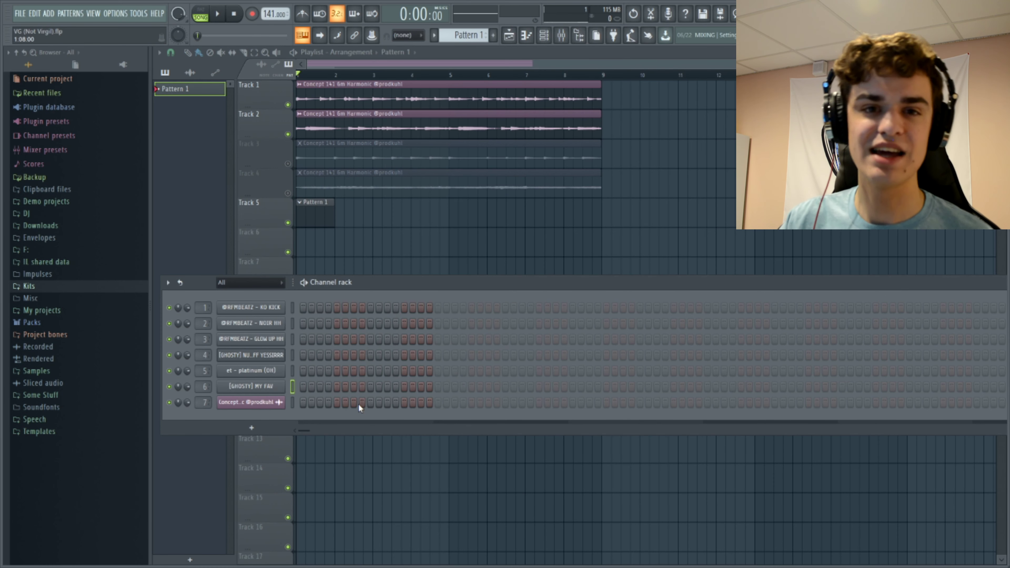
click(292, 356)
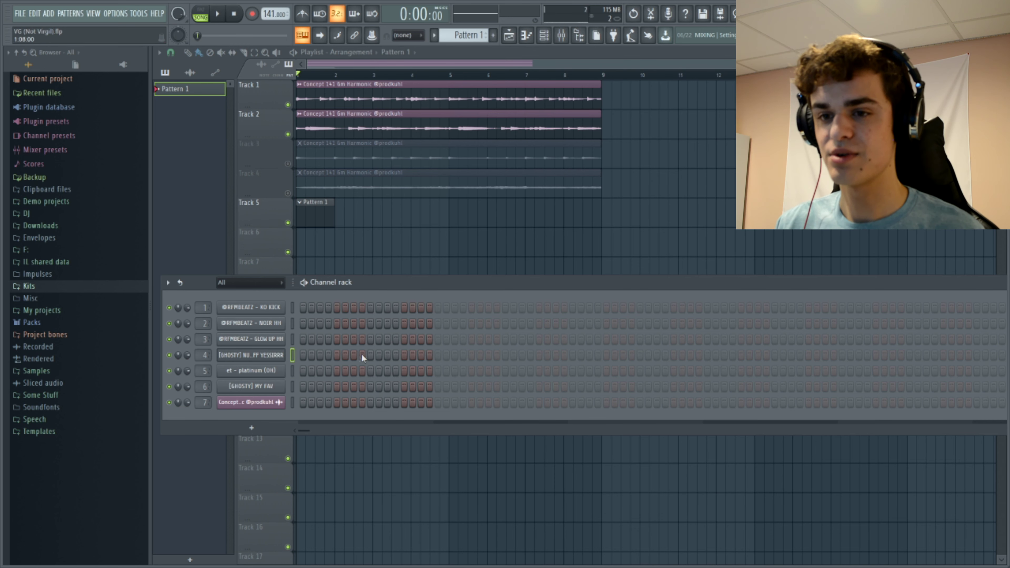
key(space)
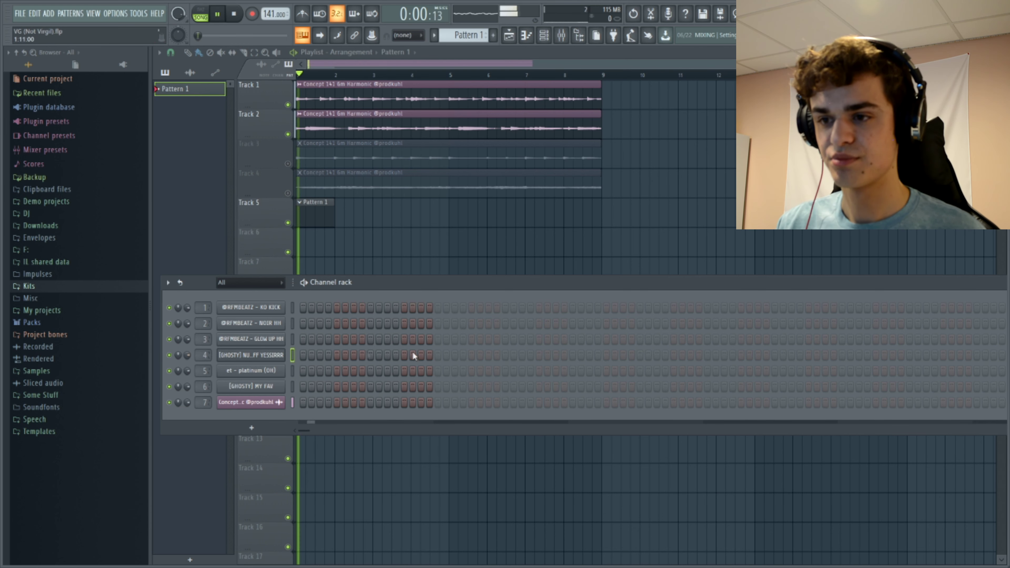
Add three channel 4 hits to Pattern 1, extending it to 64 steps.
key(space)
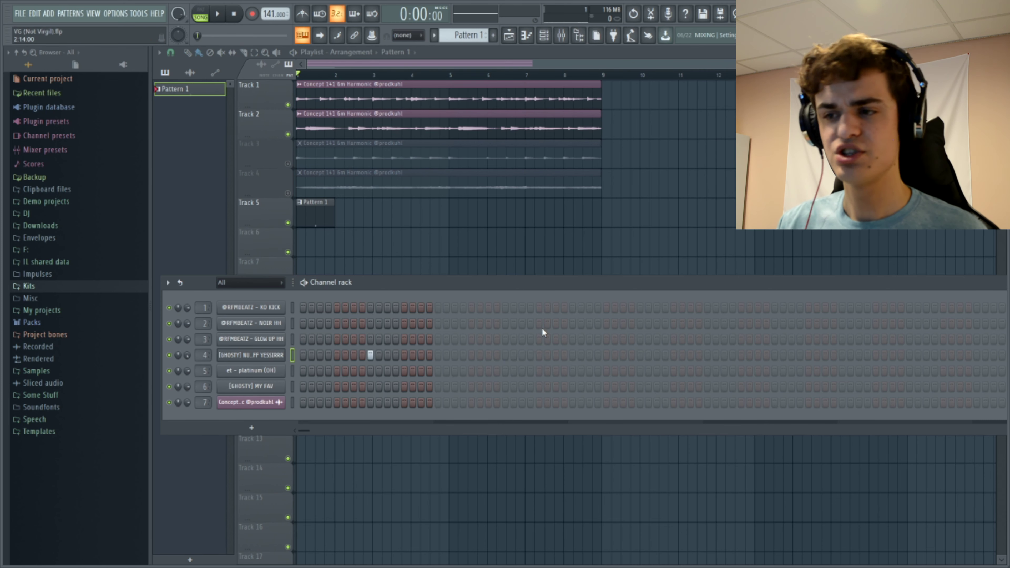
click(537, 354)
key(space)
click(641, 355)
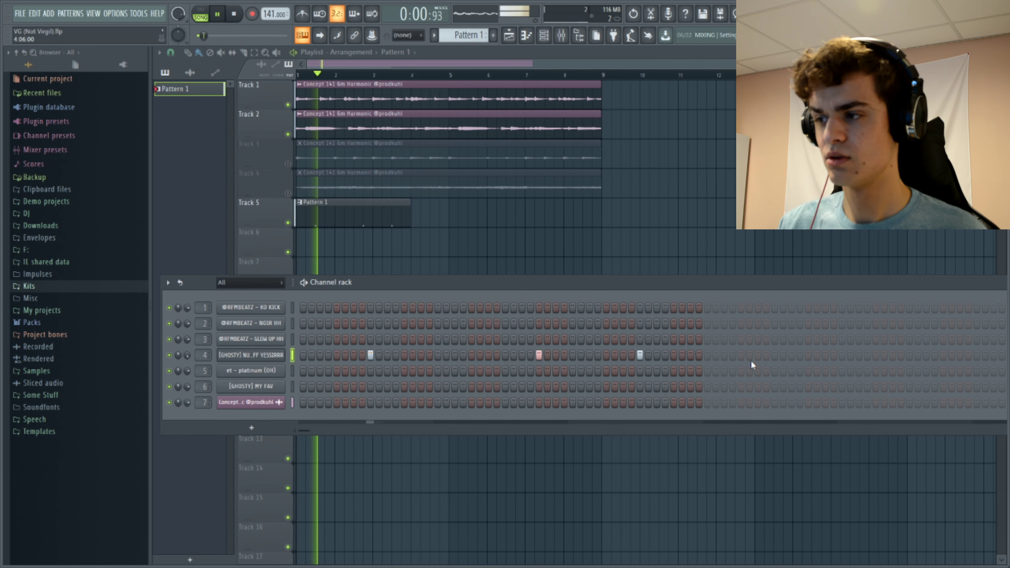
click(807, 354)
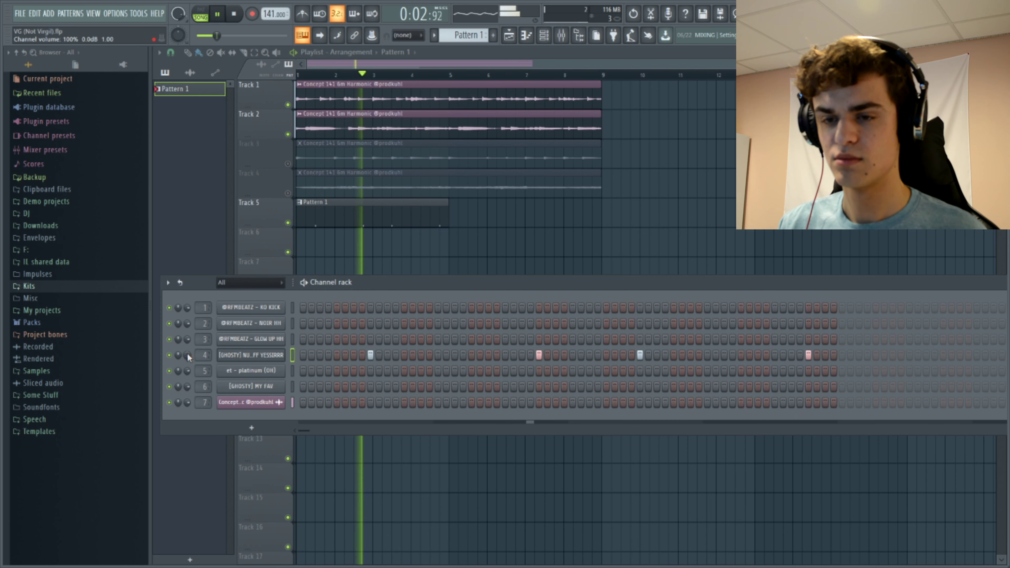
drag(592, 284, 338, 268)
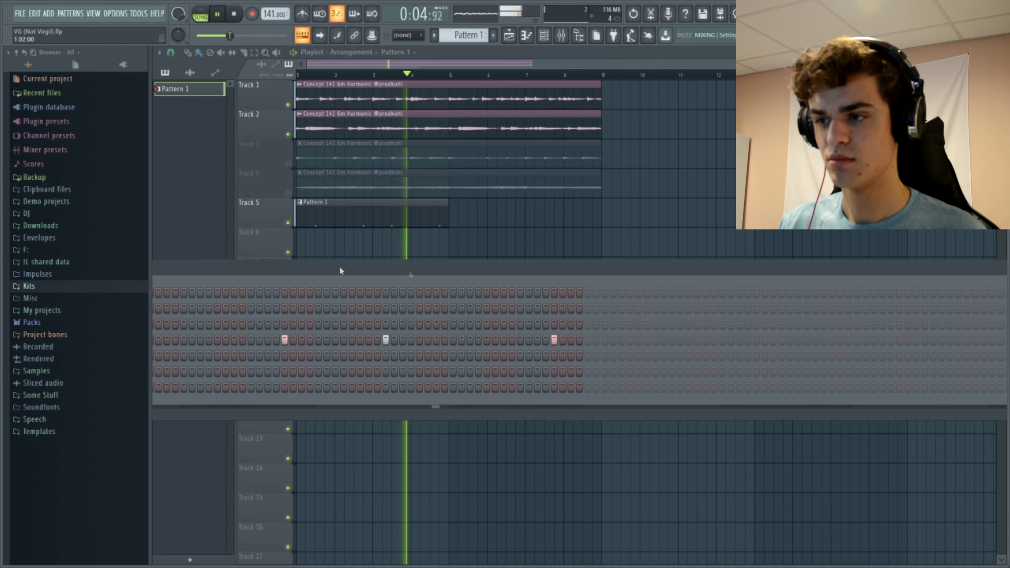
Add three more channel 4 hits toward the pattern's end and close the Channel Rack.
click(657, 339)
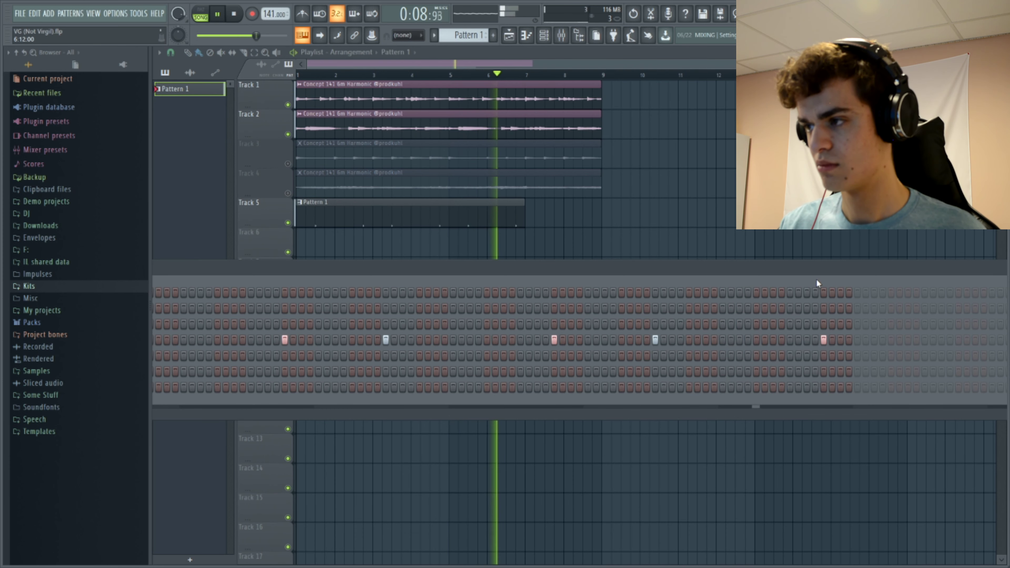
drag(818, 280, 643, 265)
click(756, 333)
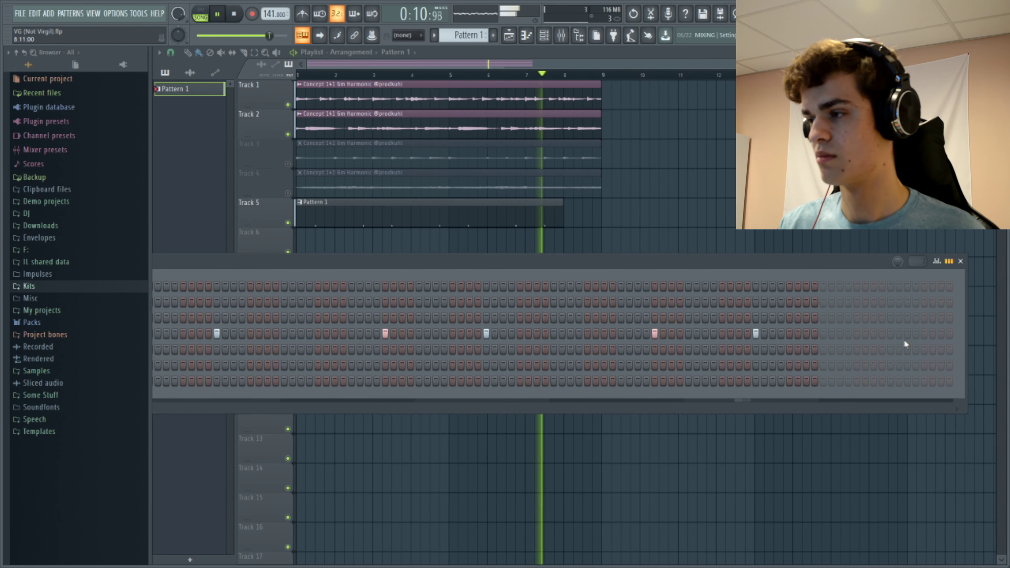
click(924, 334)
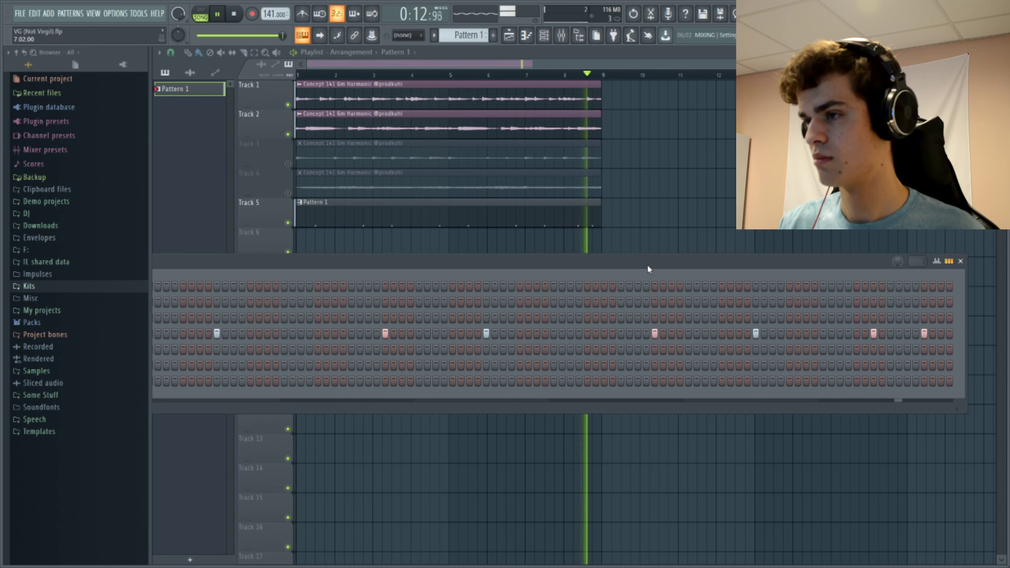
drag(913, 265, 696, 280)
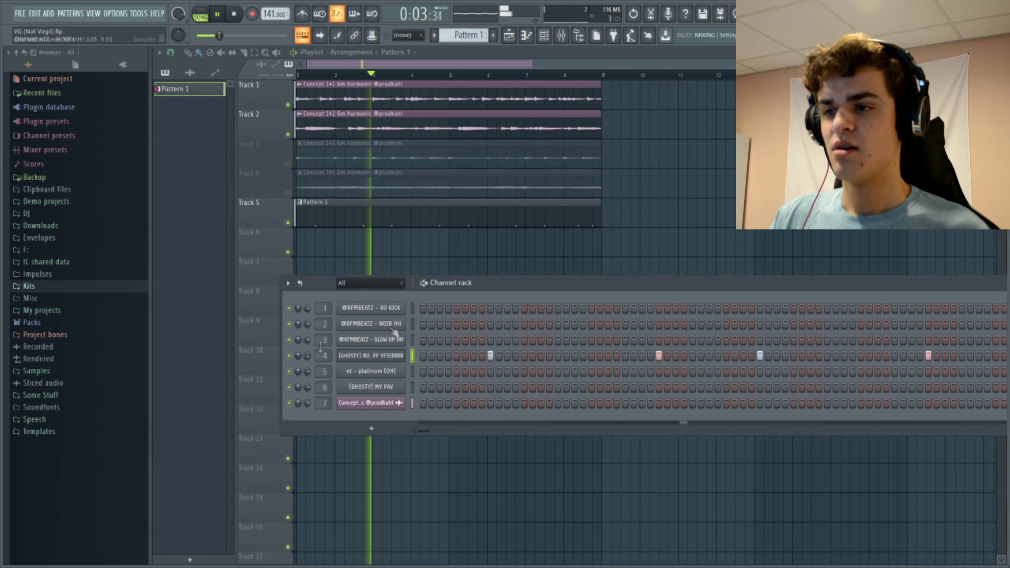
key(F6)
key(space)
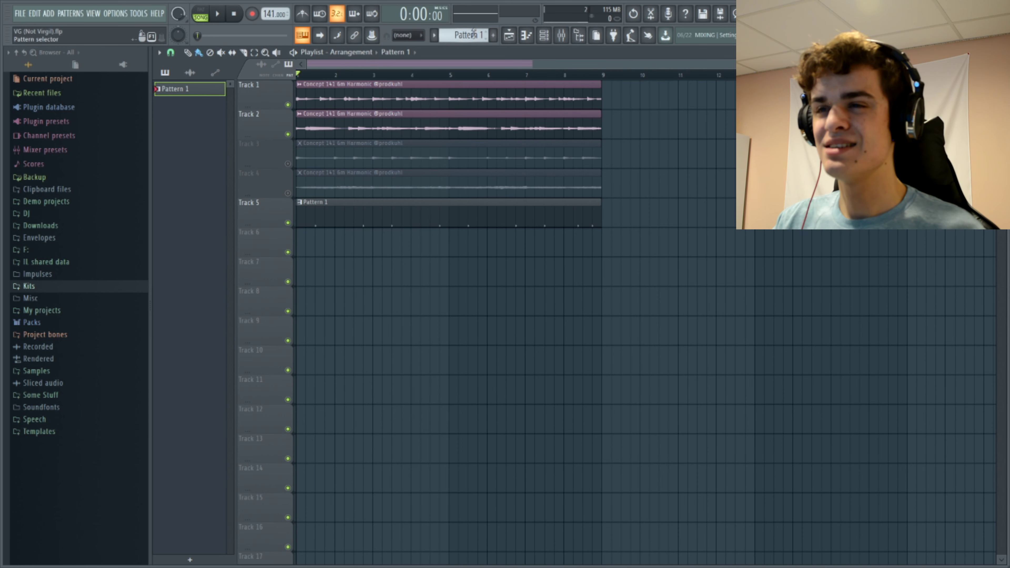
Place the Pattern 2 clip at bar 1 of Track 6 and show its step sequencer.
scroll(473, 32, up, 1)
drag(364, 238, 328, 239)
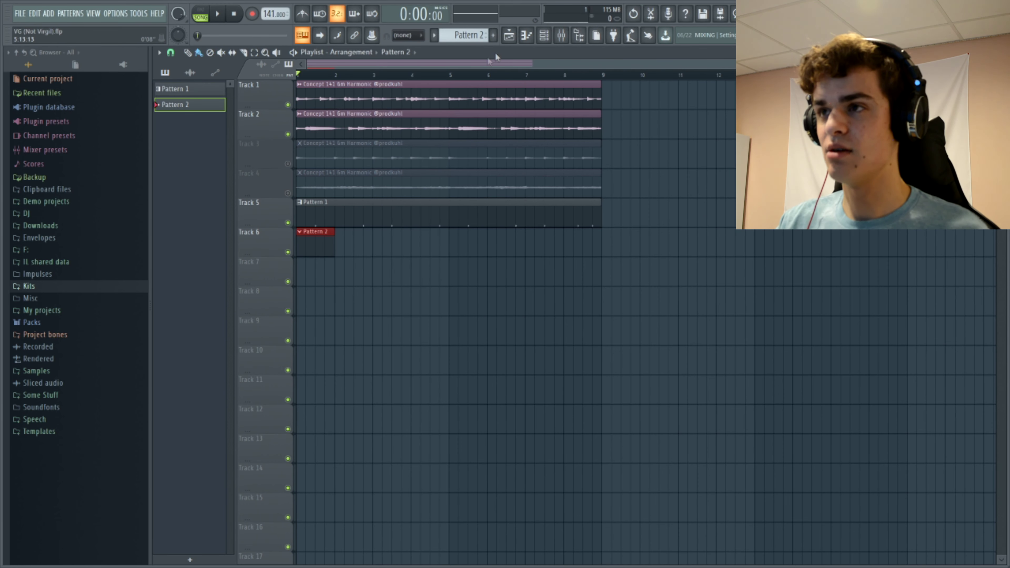
key(F6)
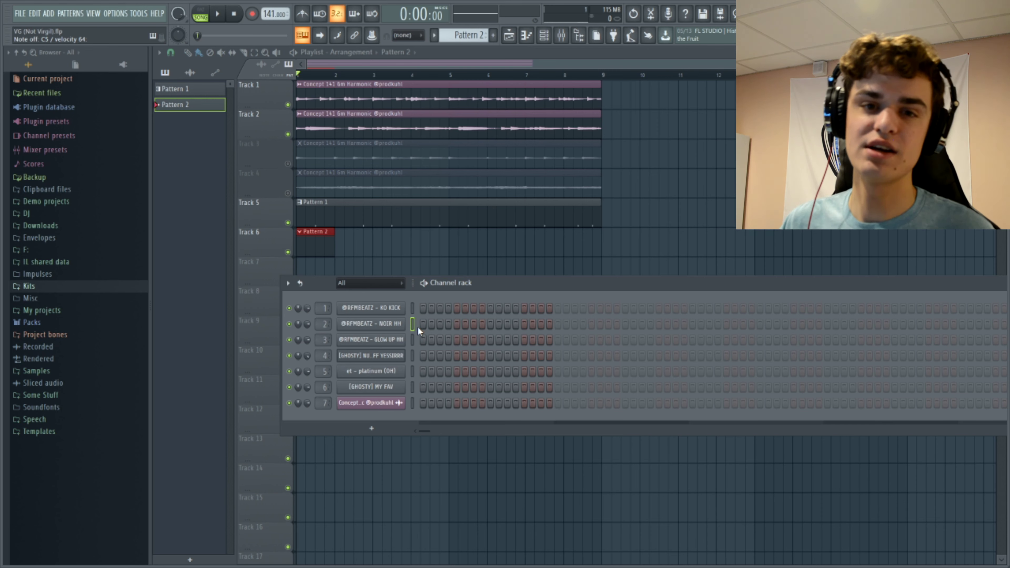
Add GLOW UP HH hi-hat hits through the bar, reaching step 33.
click(423, 339)
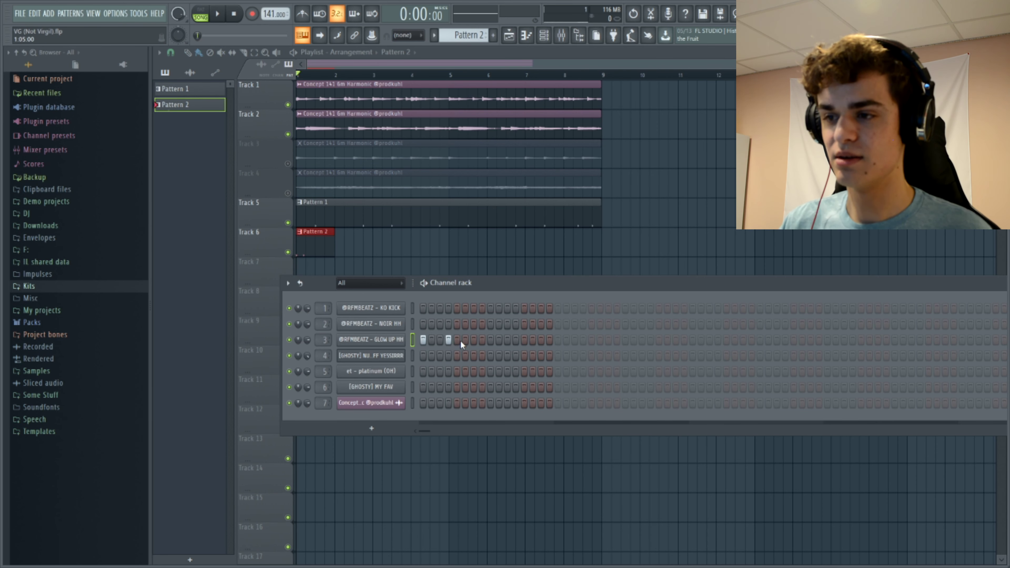
click(541, 323)
click(558, 340)
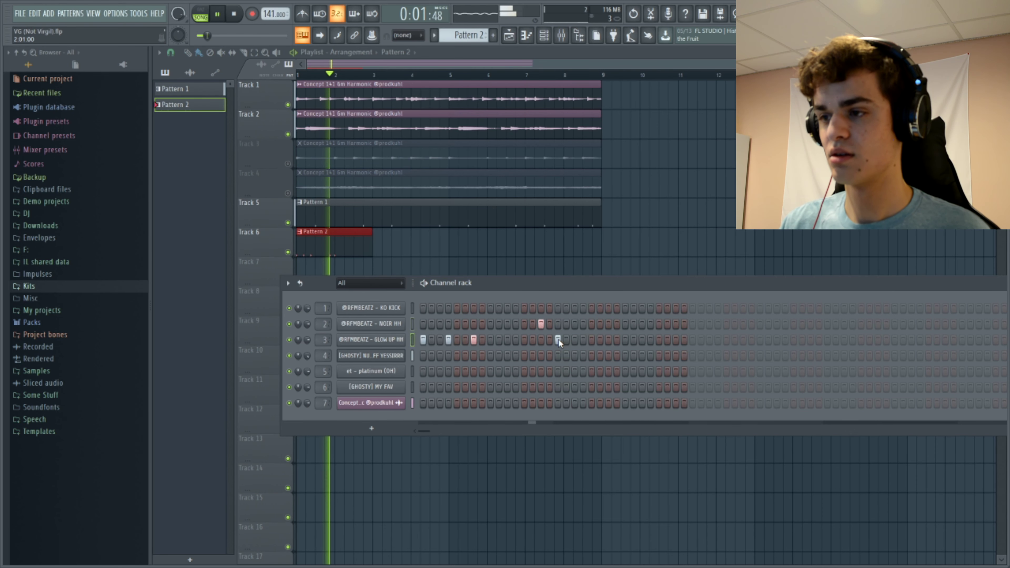
click(583, 340)
click(609, 340)
click(642, 323)
click(676, 339)
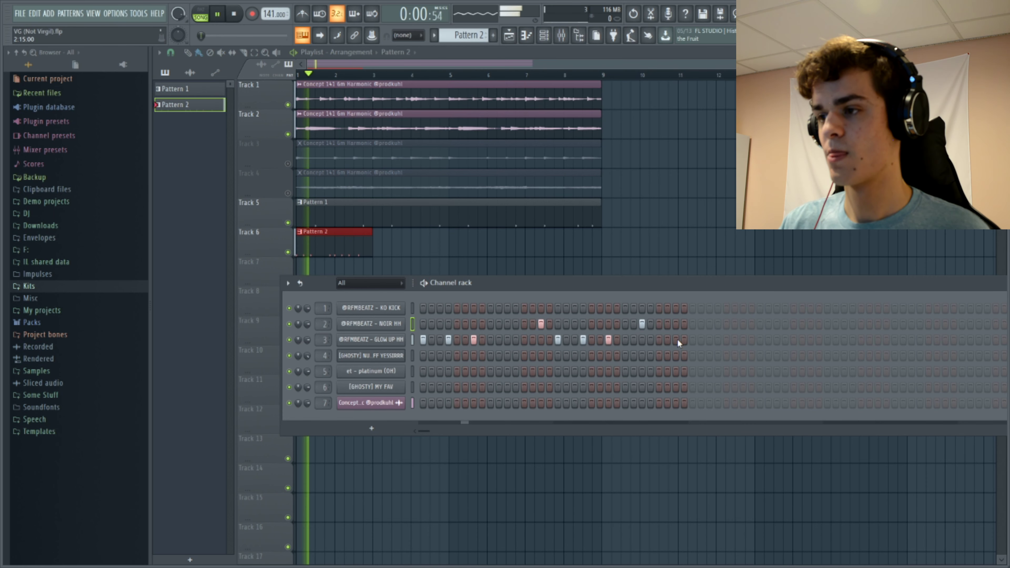
click(692, 339)
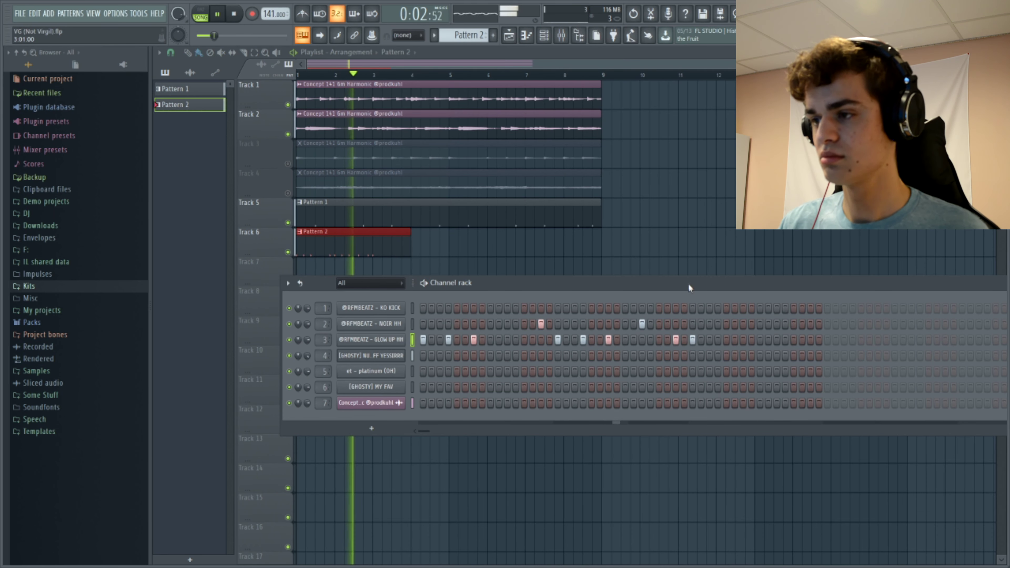
drag(688, 284, 600, 271)
Rearrange hits across the NOIR HH and GLOW UP HH rows.
click(588, 316)
click(554, 315)
click(588, 331)
click(554, 331)
click(630, 331)
click(655, 332)
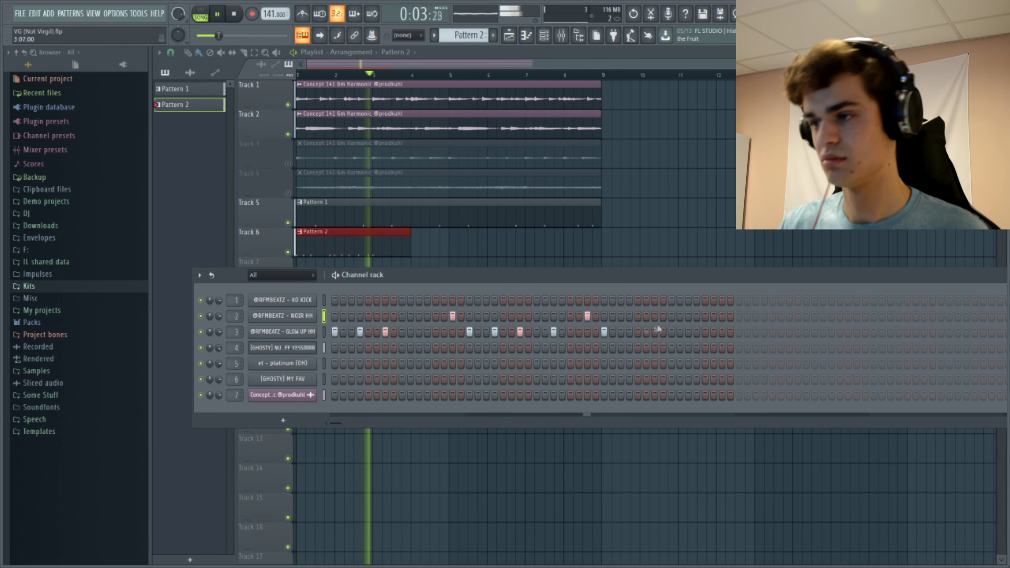
click(722, 316)
Add hi-hat hits in the second half of the 64-step pattern, removing one GLOW UP HH hit.
drag(437, 274, 340, 282)
click(379, 339)
click(641, 340)
click(666, 339)
click(691, 323)
click(725, 323)
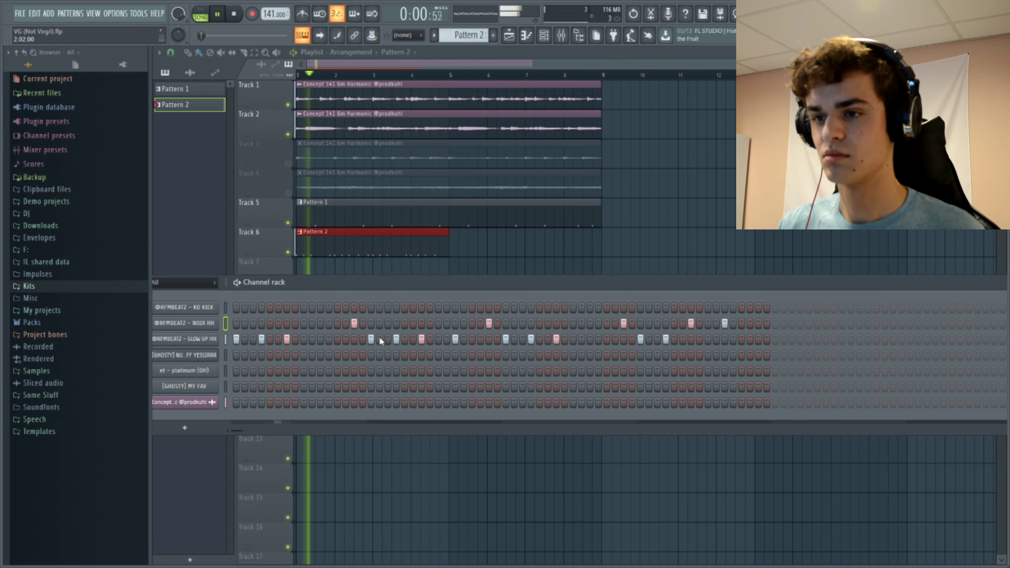
drag(451, 282, 438, 284)
click(368, 341)
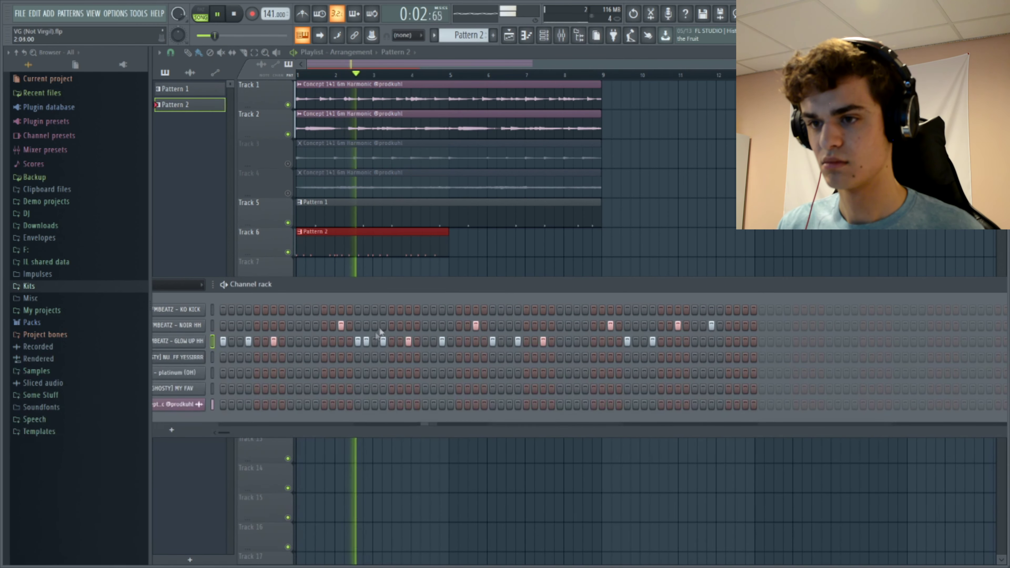
key(space)
Add a GLOW UP HH hit and six more hi-hat hits past the old pattern end.
click(501, 341)
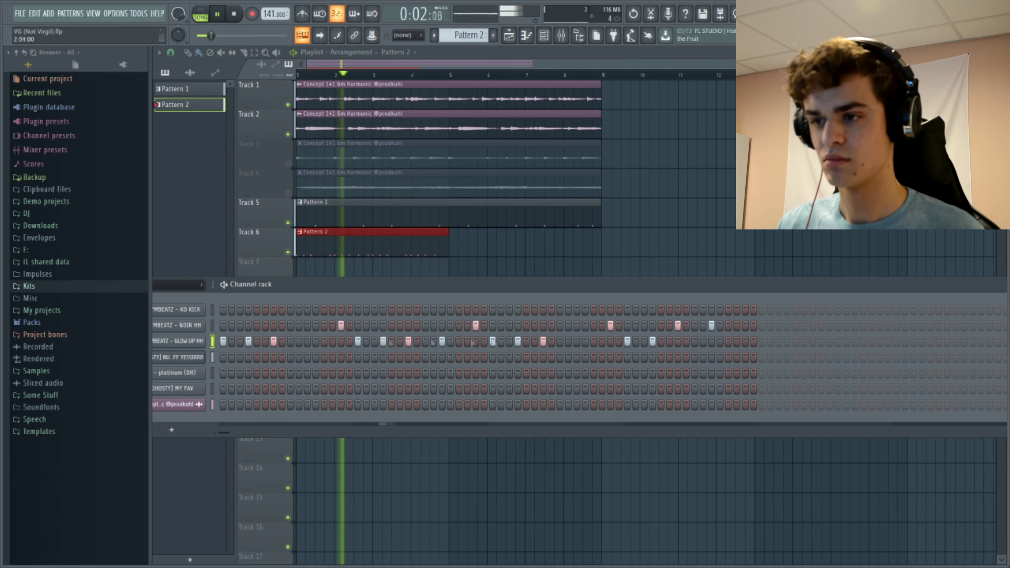
drag(398, 284, 289, 281)
click(636, 339)
click(652, 339)
click(669, 339)
click(678, 338)
click(703, 338)
click(770, 323)
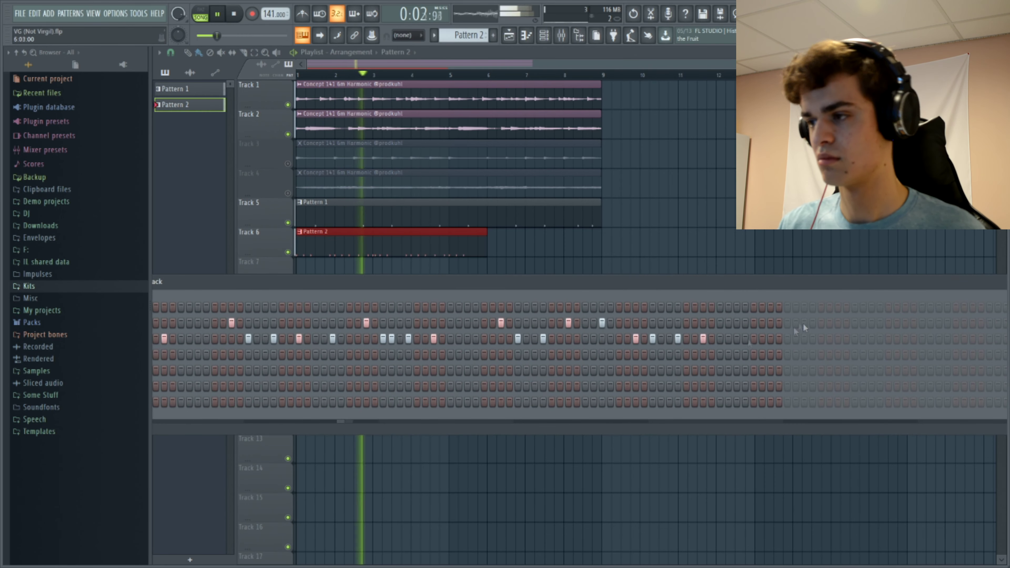
drag(799, 282, 559, 278)
Add two NOIR HH hits and rearrange hits on both hi-hat rows.
click(509, 35)
click(544, 35)
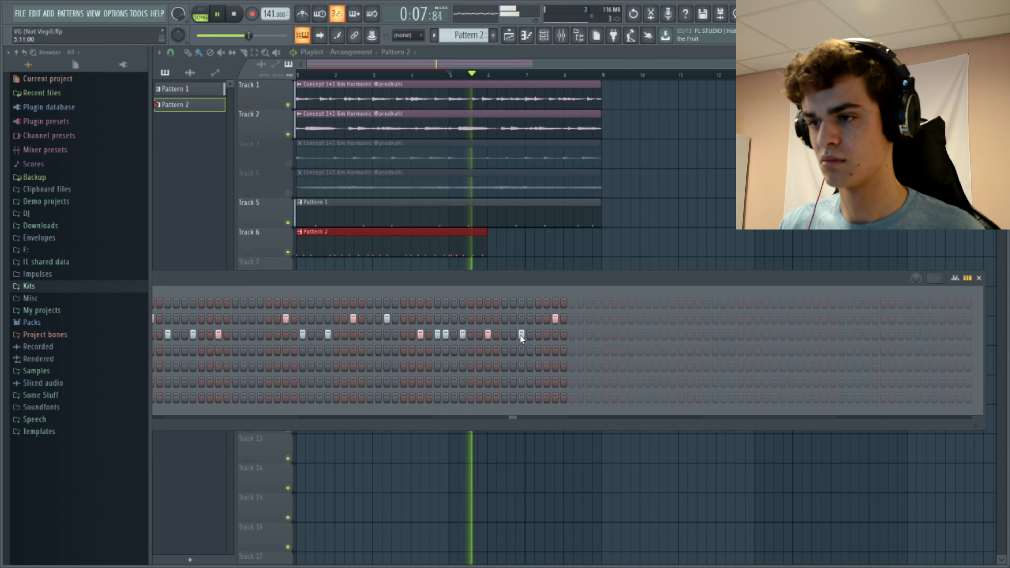
click(522, 319)
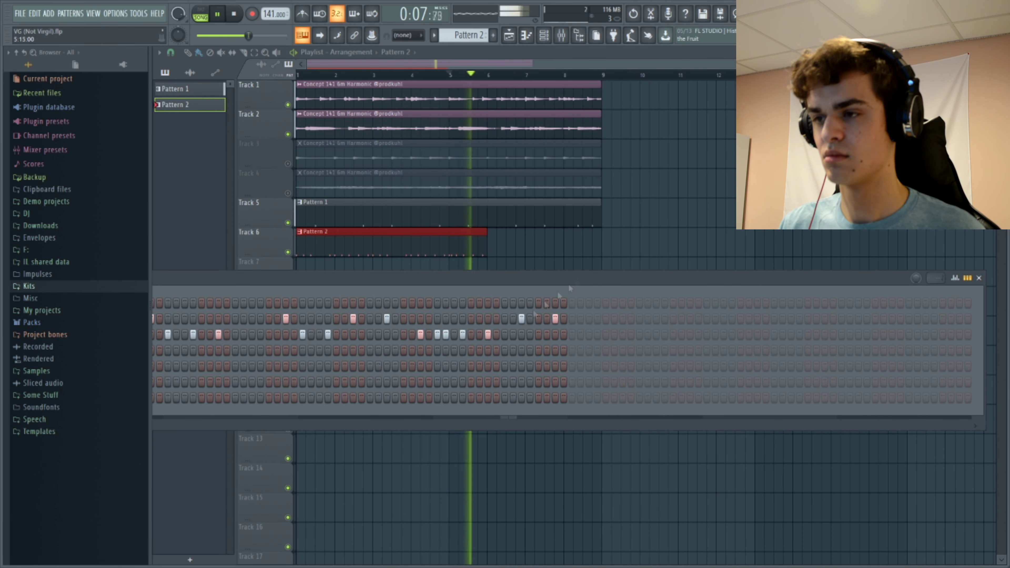
click(523, 334)
drag(557, 278, 452, 281)
click(617, 338)
click(482, 322)
click(449, 321)
click(449, 337)
Add five hi-hat hits past the old end plus a GLOW UP HH hit at the row's end.
click(609, 338)
click(635, 338)
click(659, 338)
click(693, 322)
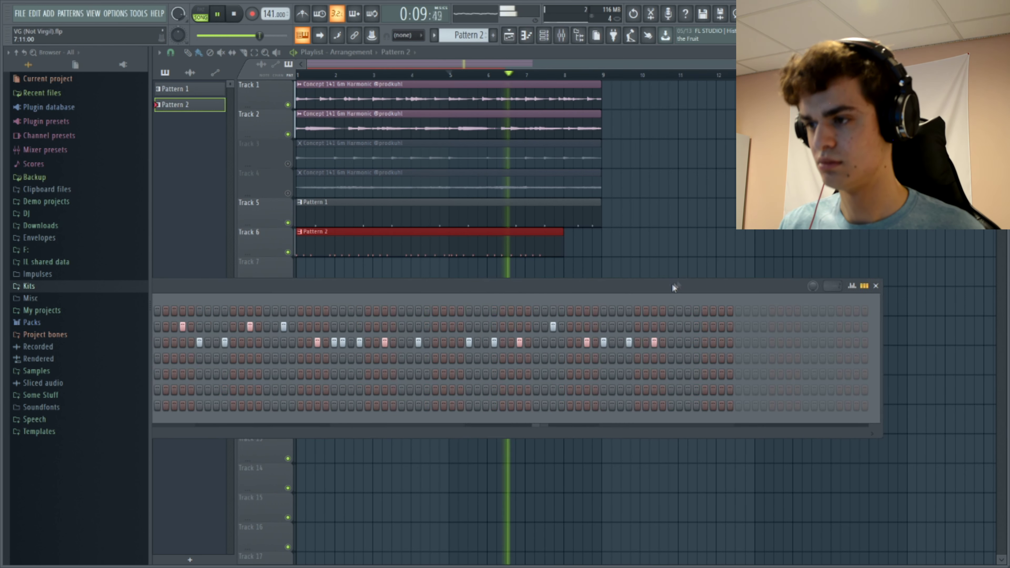
drag(672, 283, 562, 296)
click(727, 338)
click(624, 351)
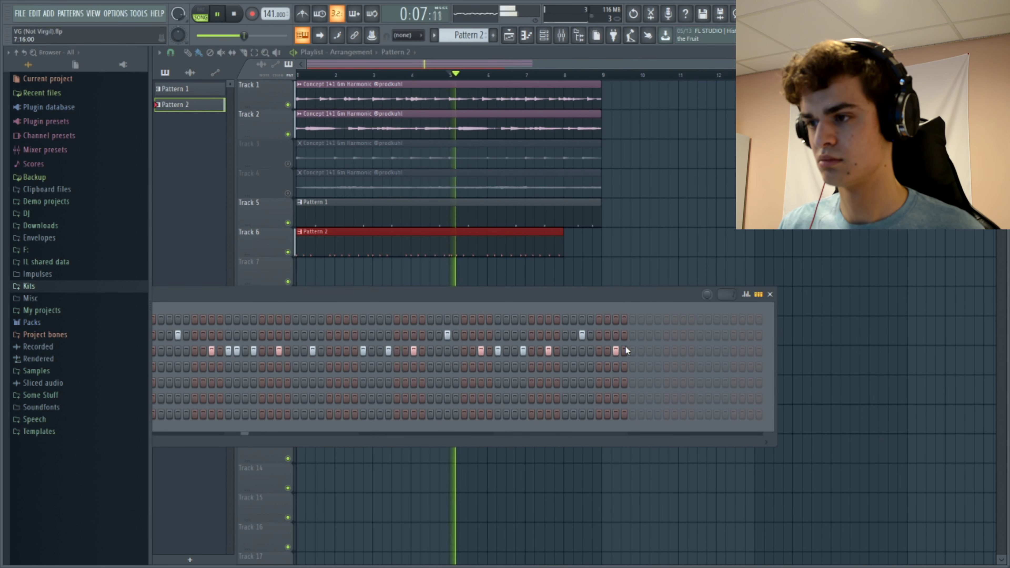
Shift several hi-hat hits later in the pattern.
click(632, 351)
click(658, 351)
click(624, 351)
click(616, 351)
click(616, 335)
click(582, 335)
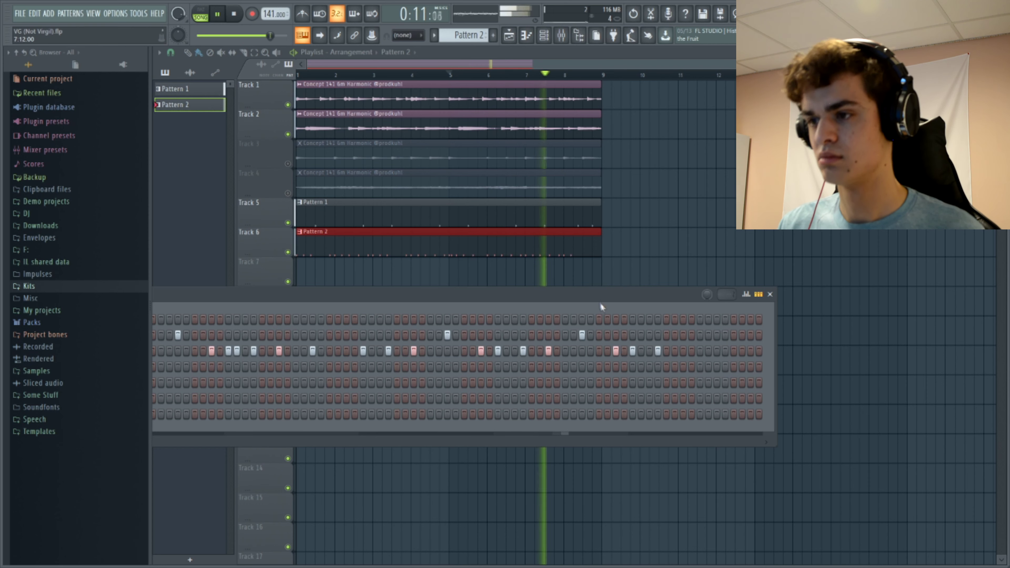
drag(611, 294, 482, 295)
Add final hi-hat hits near the end, moving one GLOW UP HH hit a step later.
click(513, 351)
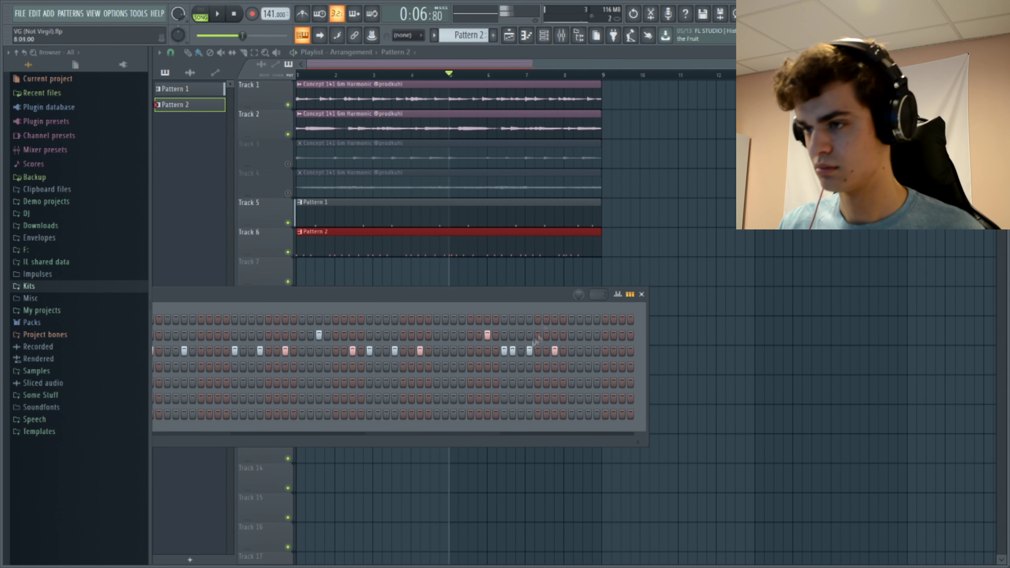
click(555, 351)
click(589, 335)
click(554, 351)
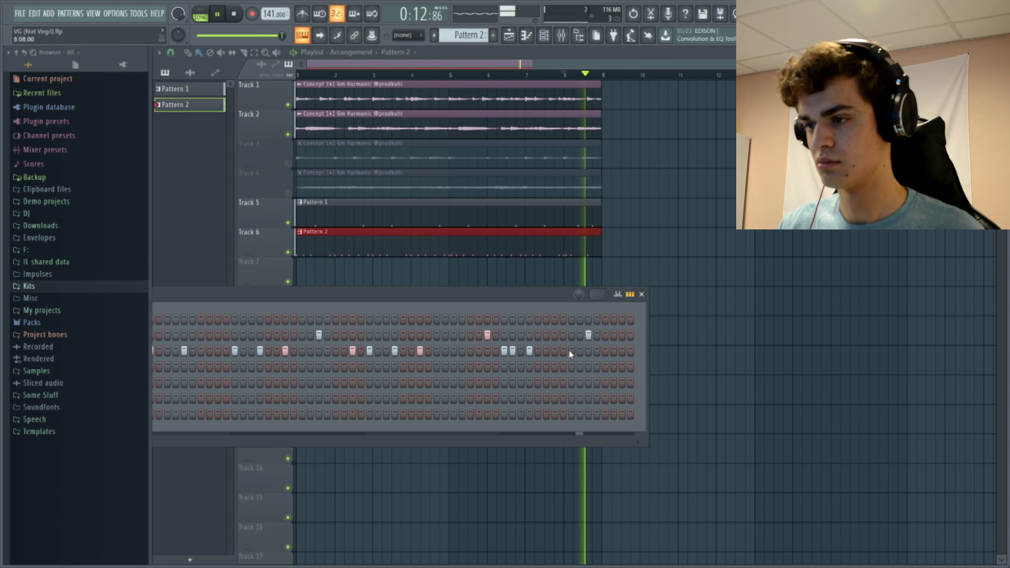
click(571, 351)
click(623, 351)
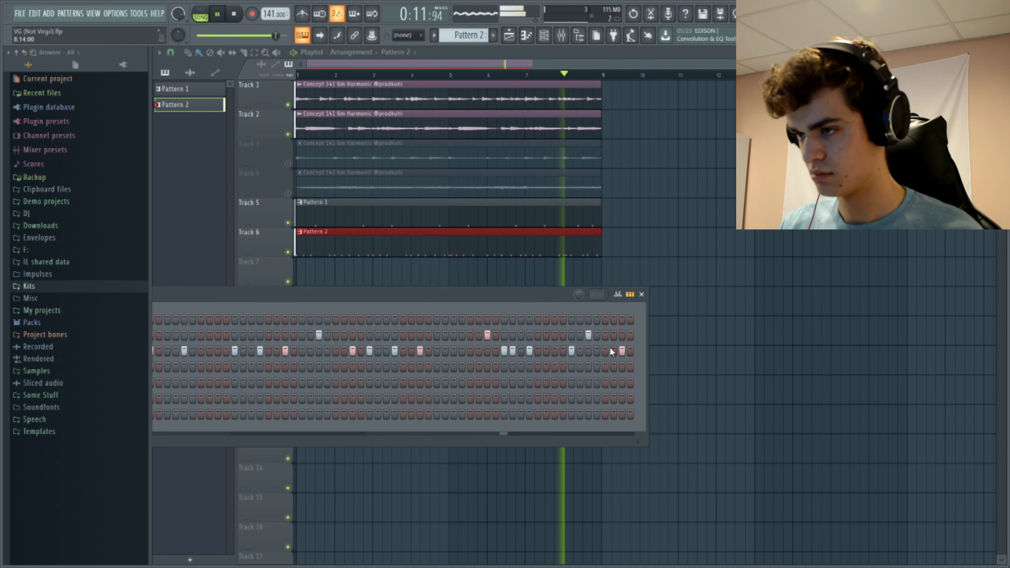
key(space)
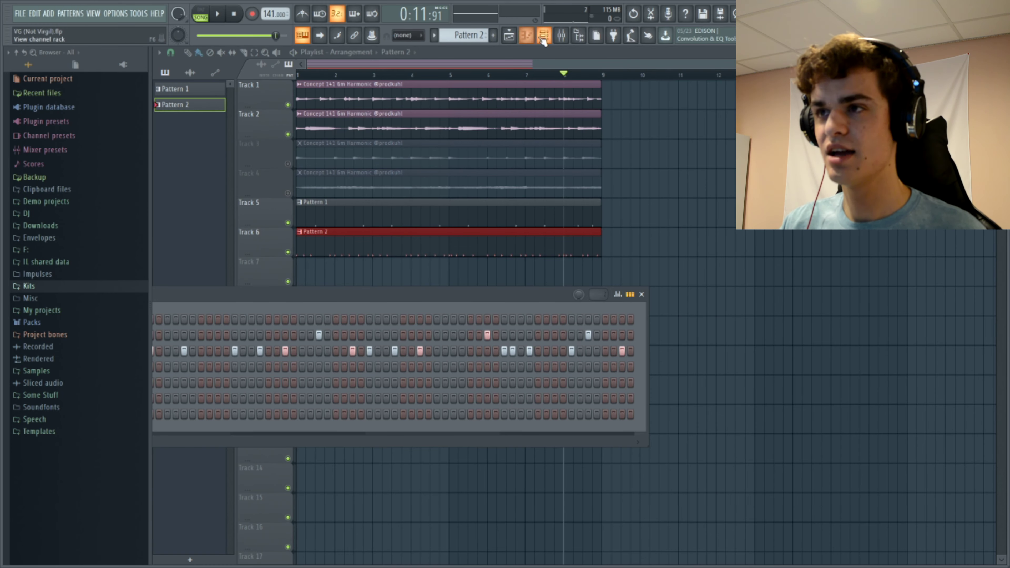
Draw the eight-note hi-hat roll in the GLOW UP HH piano roll.
key(F7)
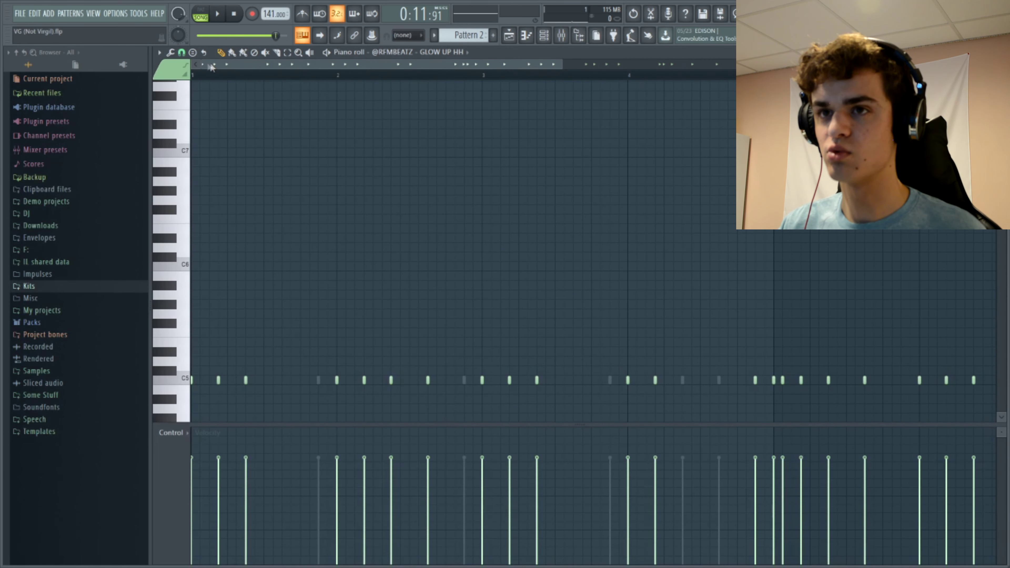
drag(211, 67, 723, 66)
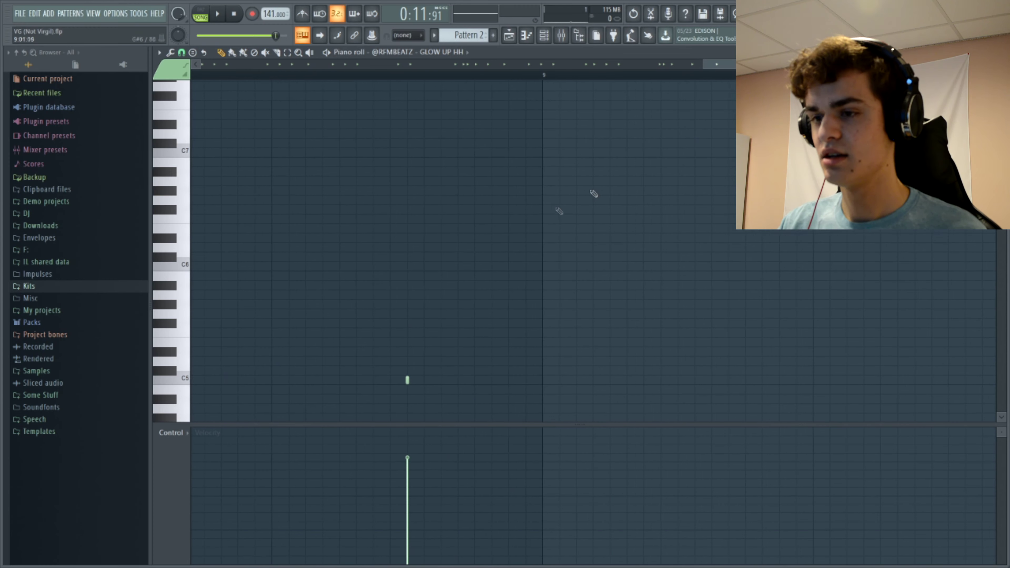
scroll(408, 267, down, 4)
click(422, 266)
right_click(425, 268)
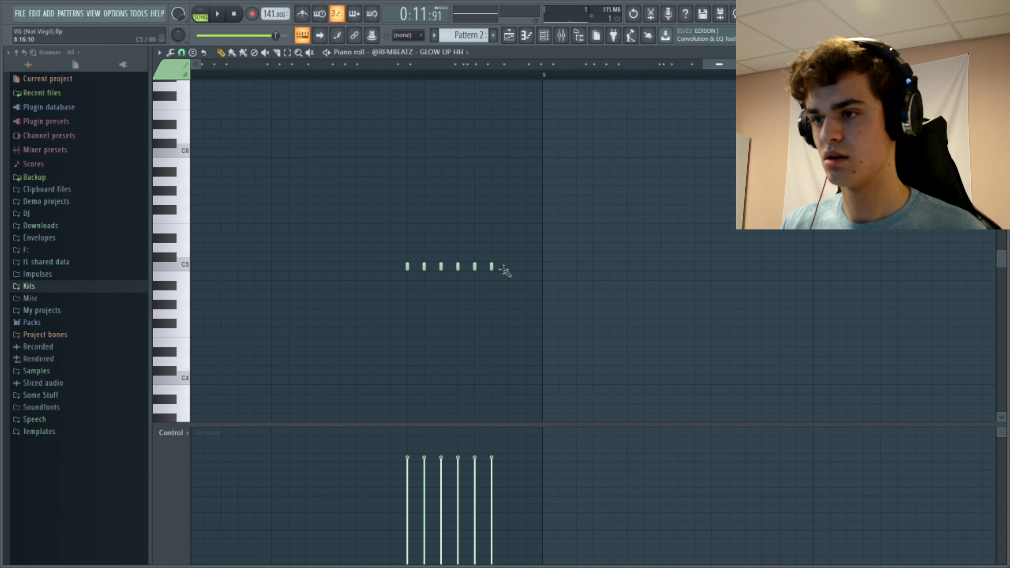
Fade the roll's velocities downward and add a lower-pitched note before it.
mouse_move(526, 557)
mouse_down()
mouse_move(501, 549)
mouse_move(433, 524)
mouse_move(420, 495)
mouse_move(421, 505)
mouse_move(533, 547)
mouse_move(462, 535)
mouse_up()
key(space)
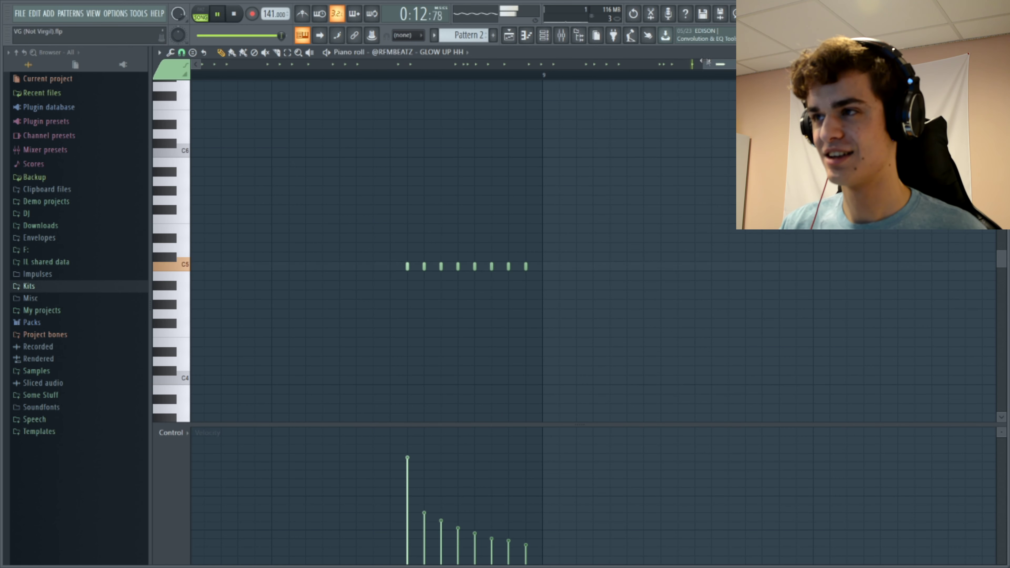
drag(704, 64, 628, 68)
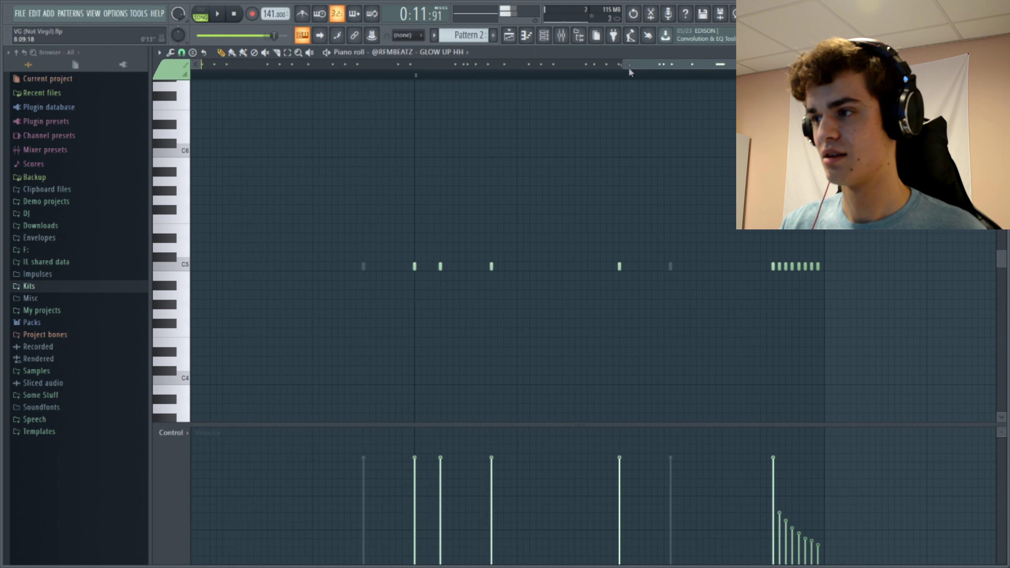
click(749, 276)
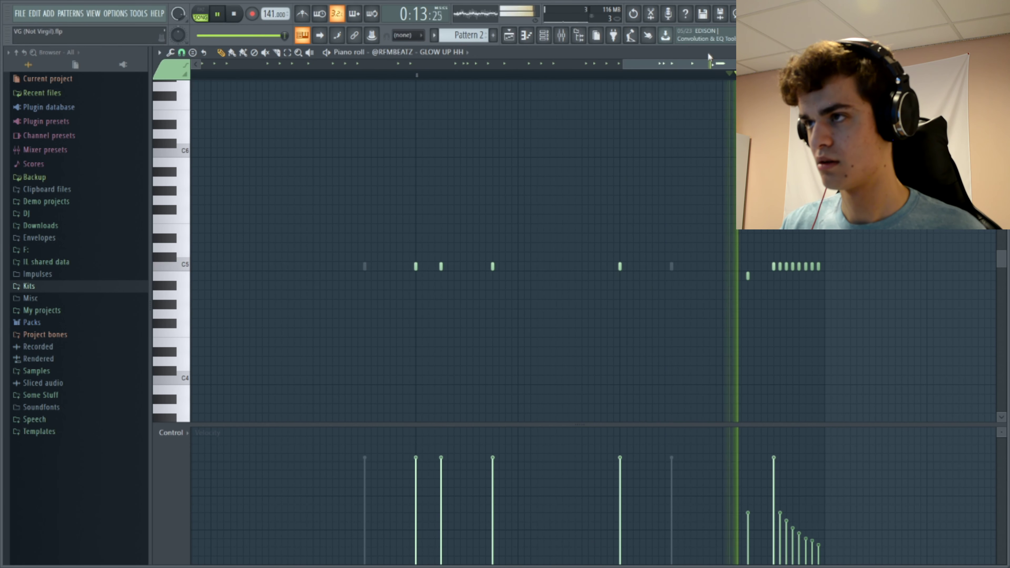
drag(708, 64, 736, 65)
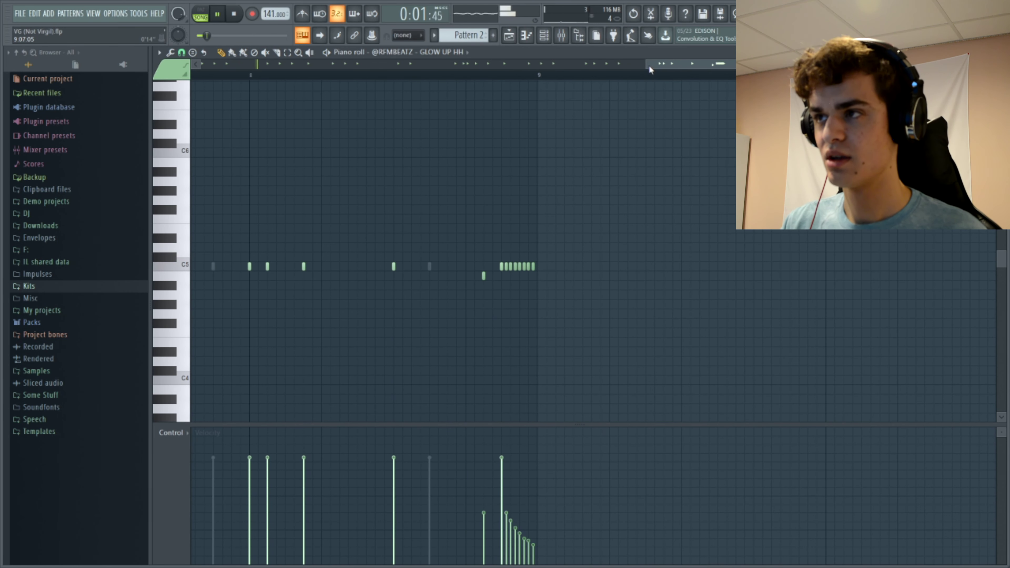
Stop playback and resize the step sequencer to show Pattern 2's channel names.
key(space)
click(509, 36)
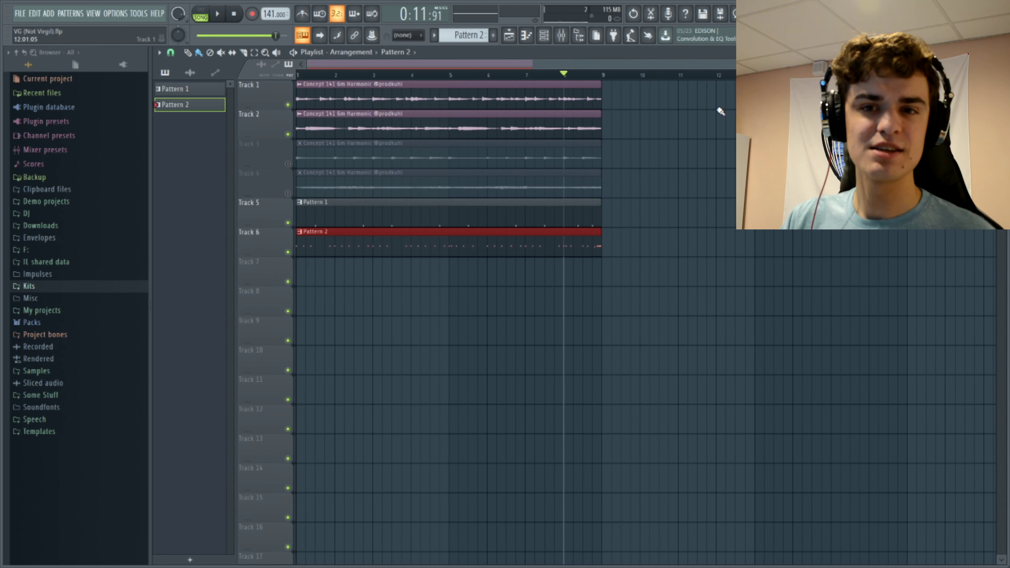
click(544, 35)
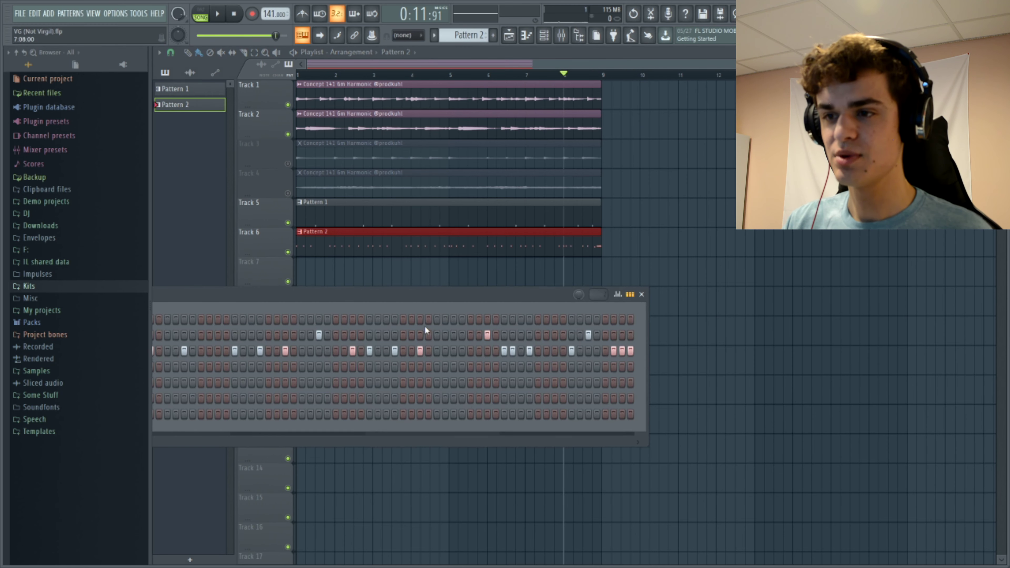
drag(647, 315, 992, 303)
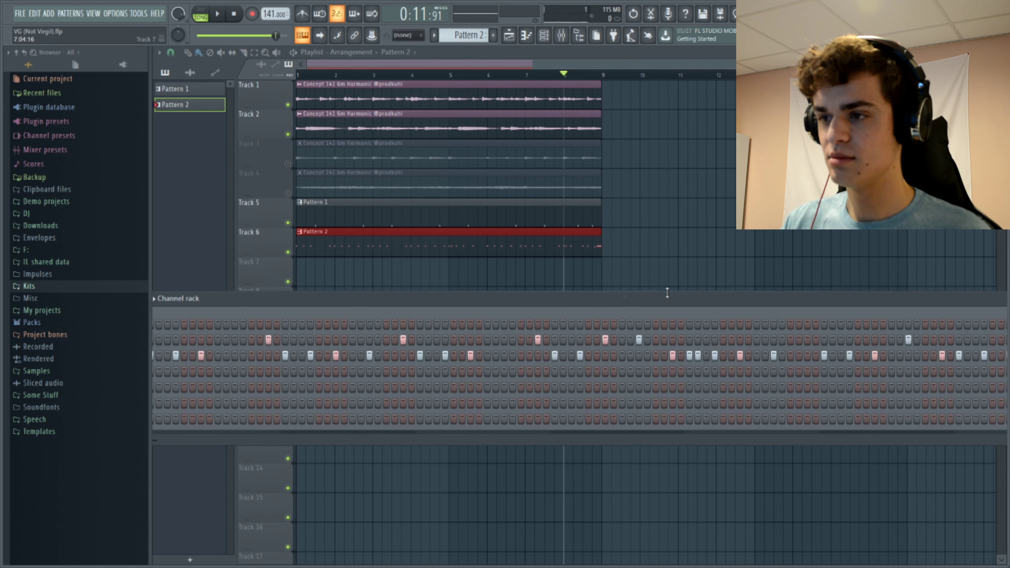
double_click(794, 293)
Inspect and preview the et - platinum (OH) open hat sample.
click(383, 377)
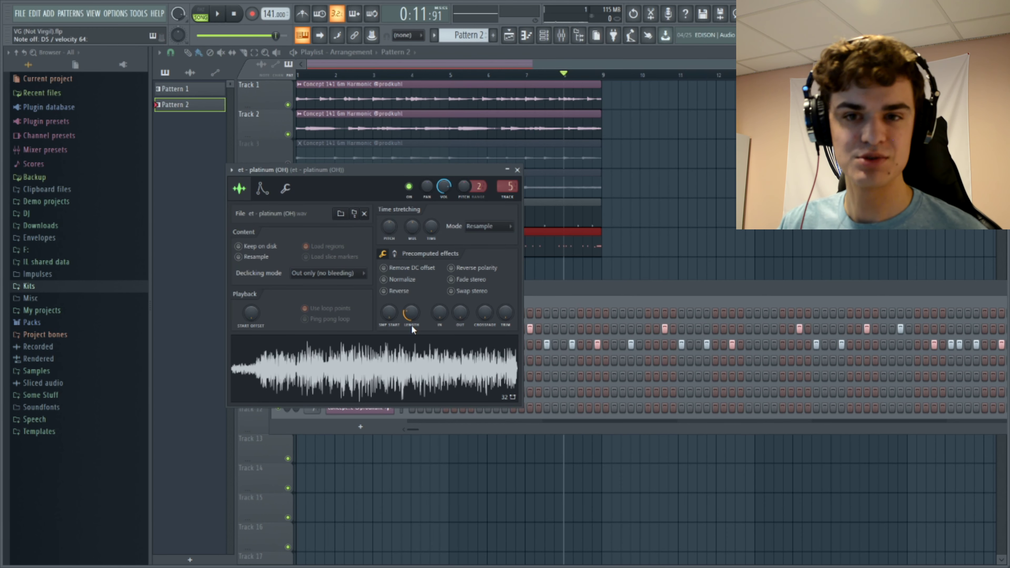
click(517, 170)
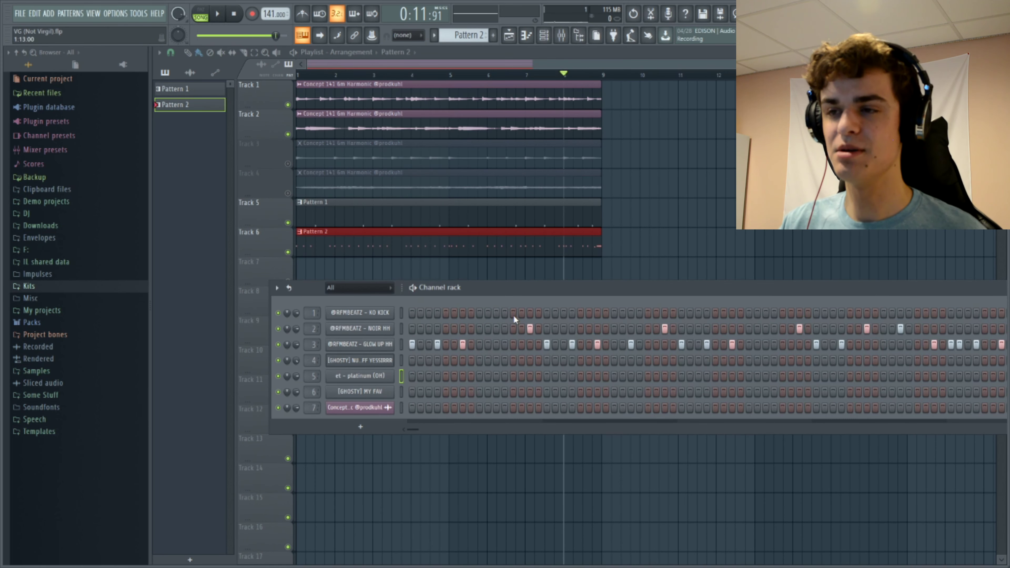
key(z)
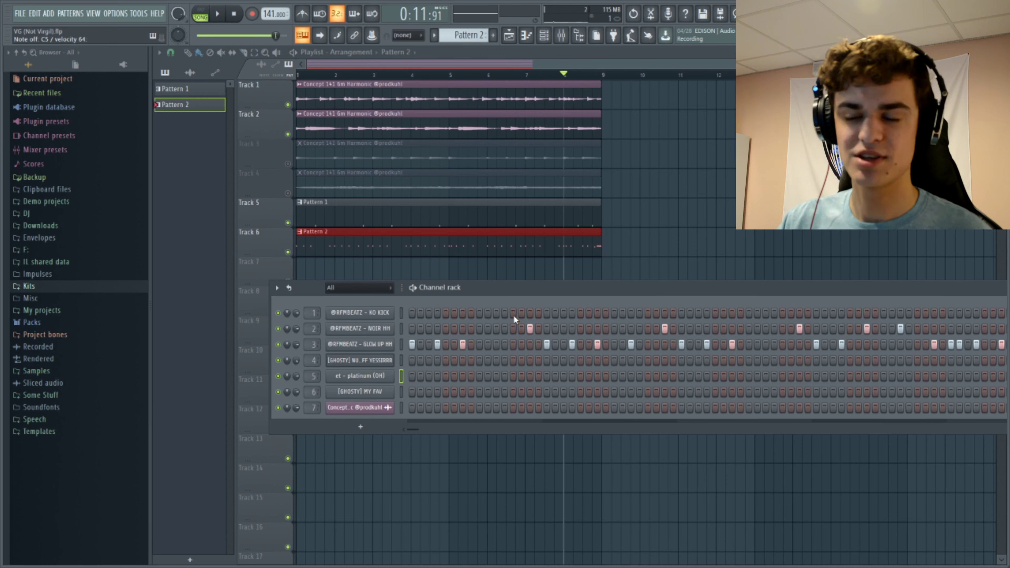
key(space)
key(F6)
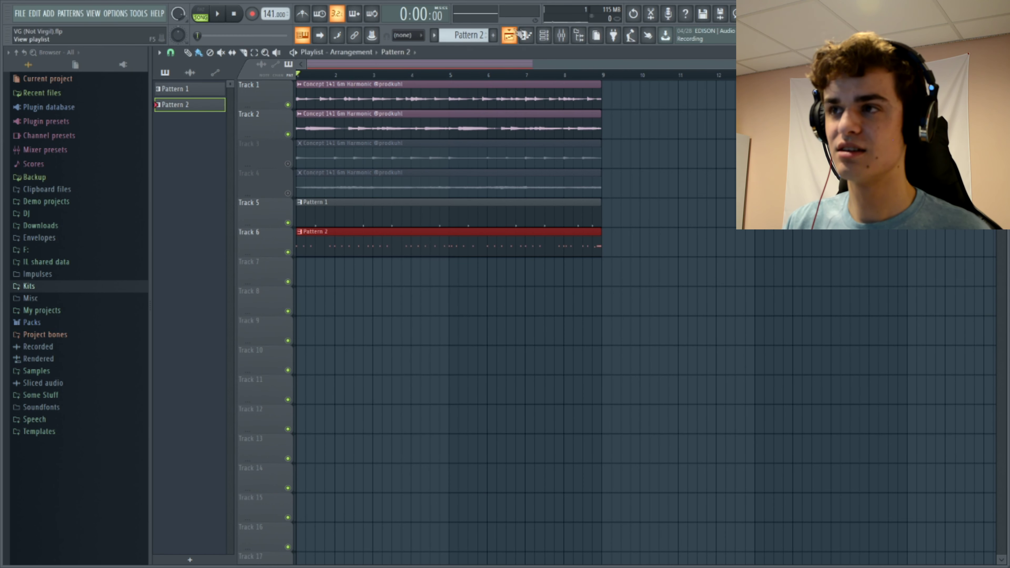
Replay Pattern 2 and add three et - platinum (OH) hits on channel 5.
key(F6)
key(space)
key(space)
key(space)
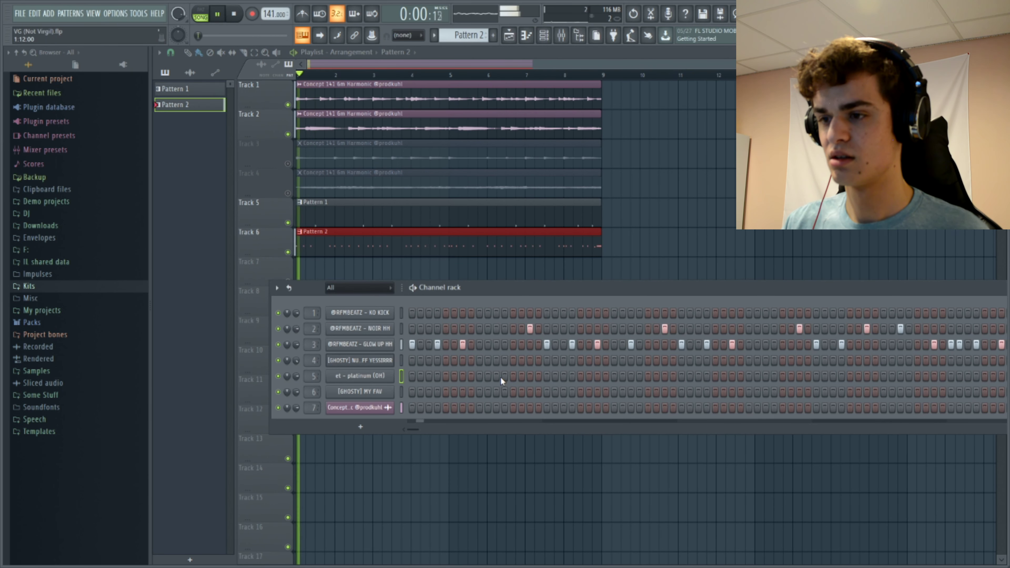
key(space)
key(space)
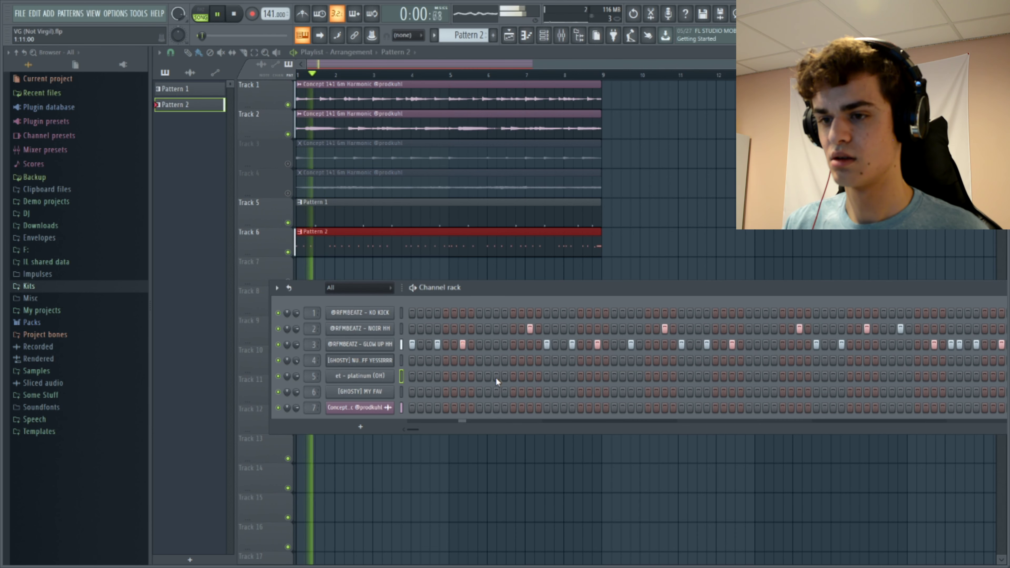
key(space)
key(space)
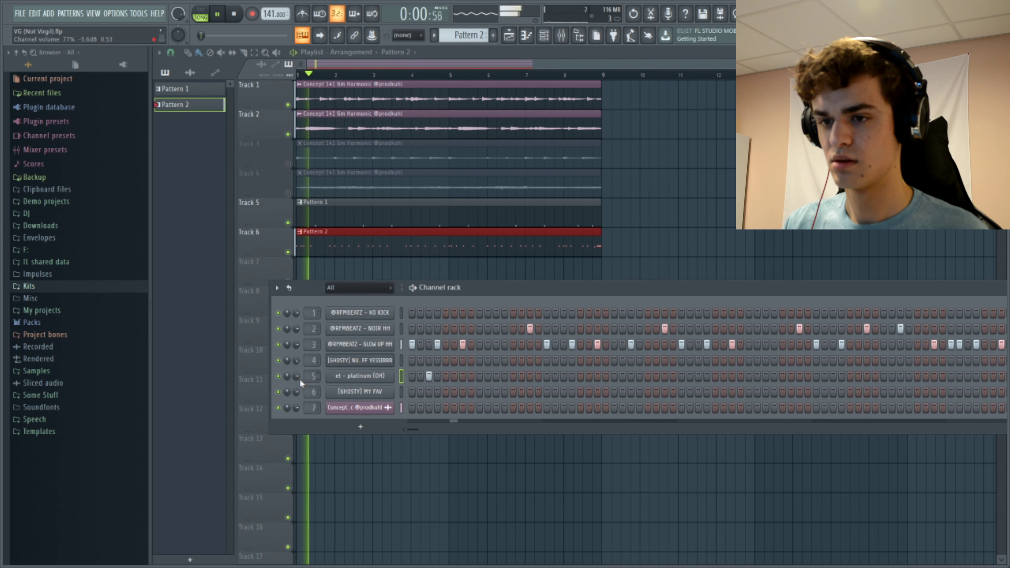
key(space)
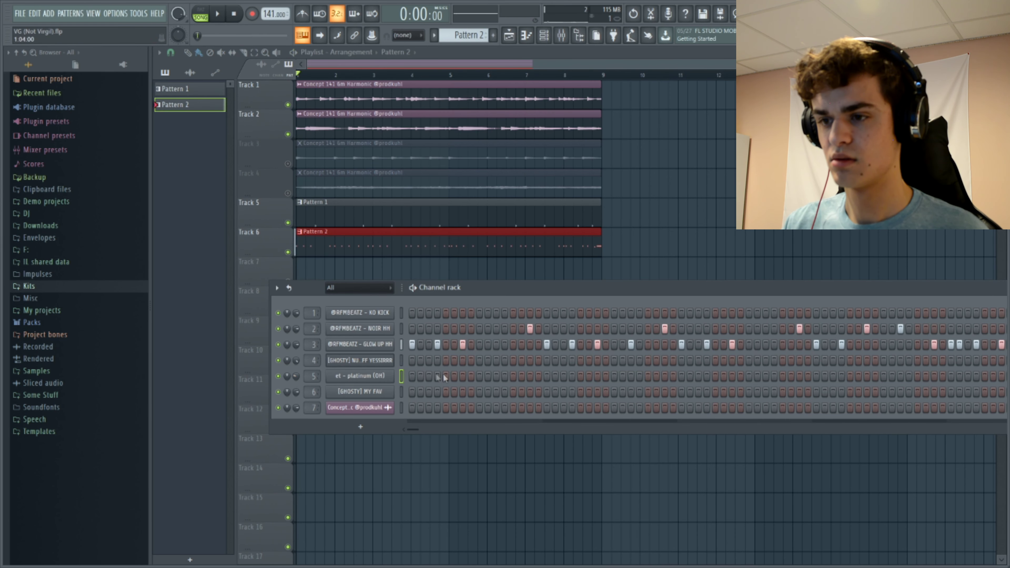
click(564, 376)
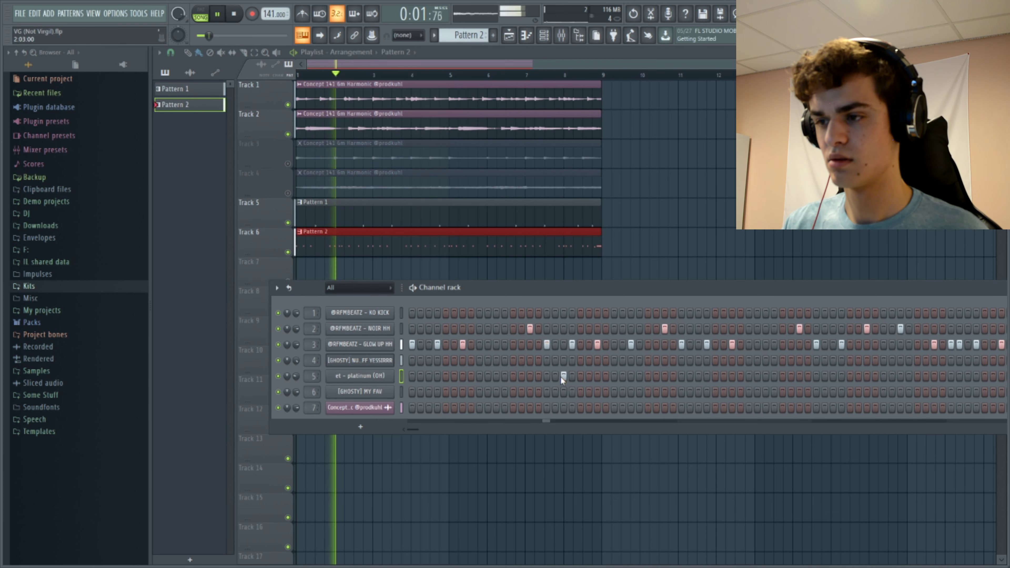
drag(743, 287, 614, 271)
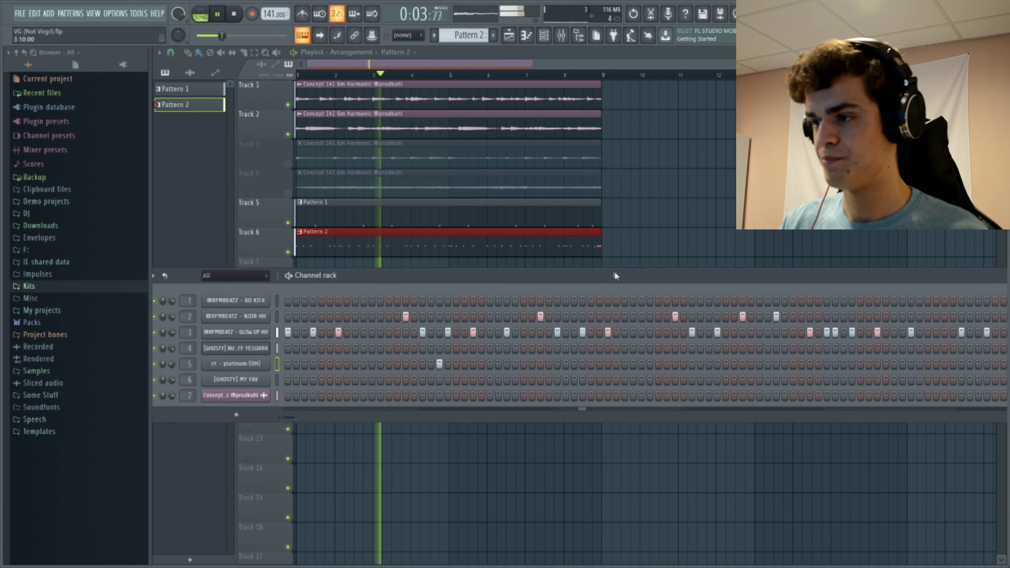
click(693, 364)
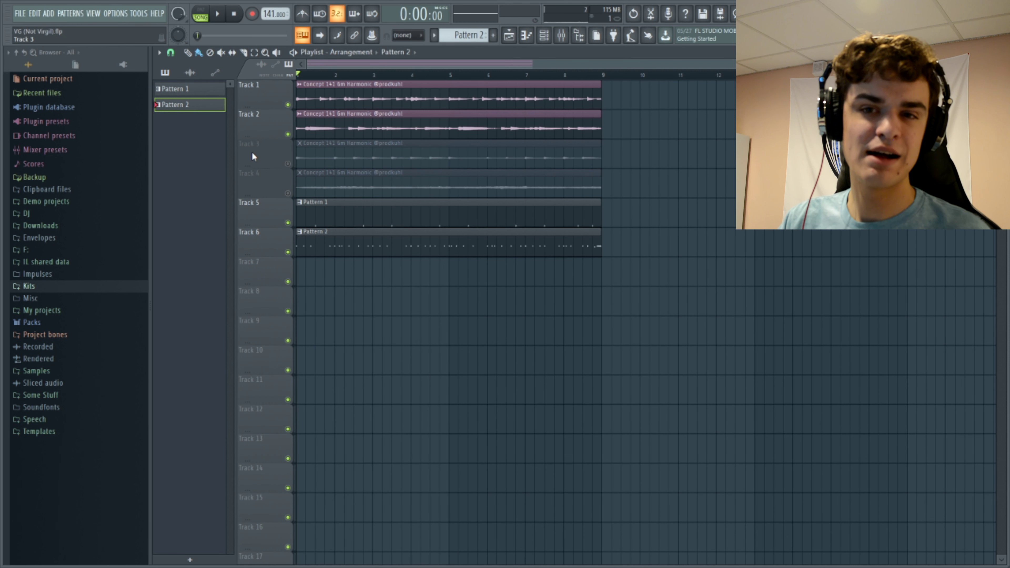
Split Pattern 2 by channel onto tracks 6–8 and give the patterns random colours.
right_click(210, 108)
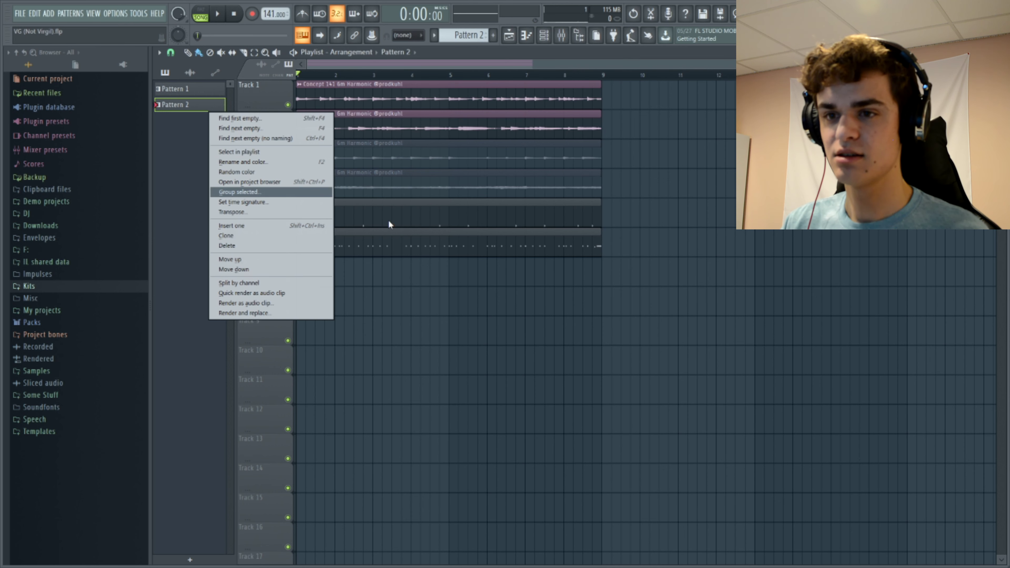
click(293, 283)
drag(345, 262, 327, 294)
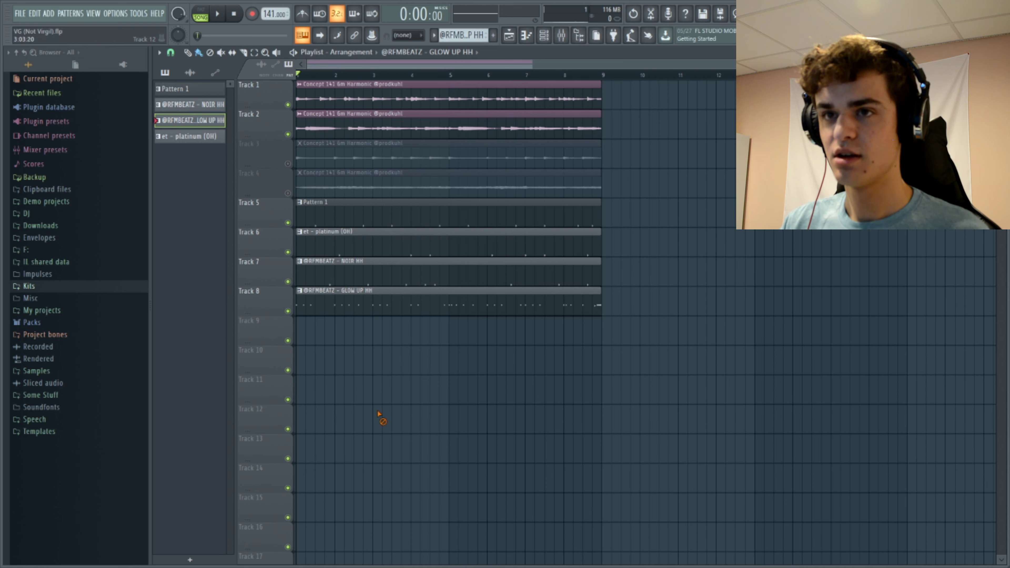
right_click(197, 143)
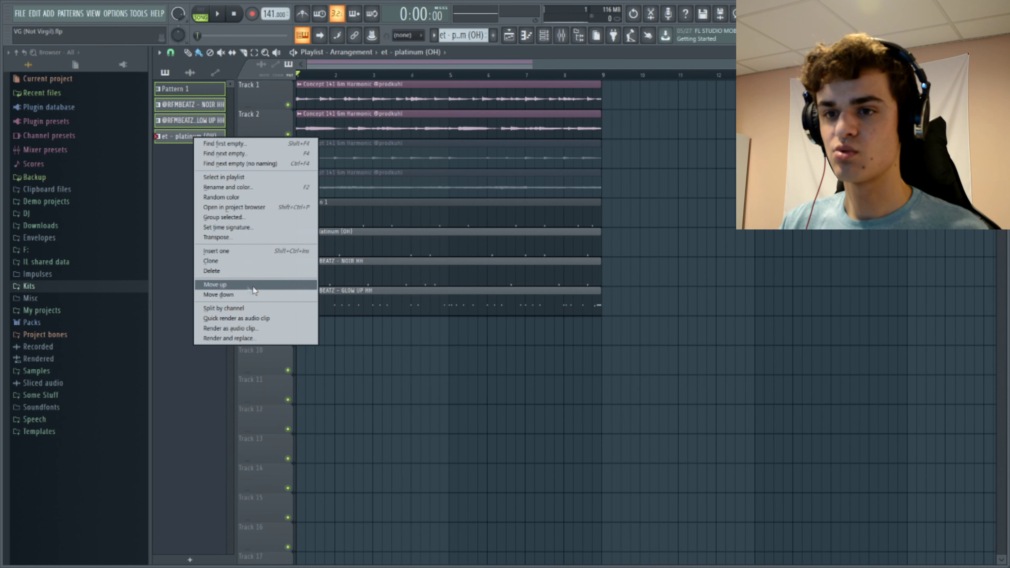
click(234, 198)
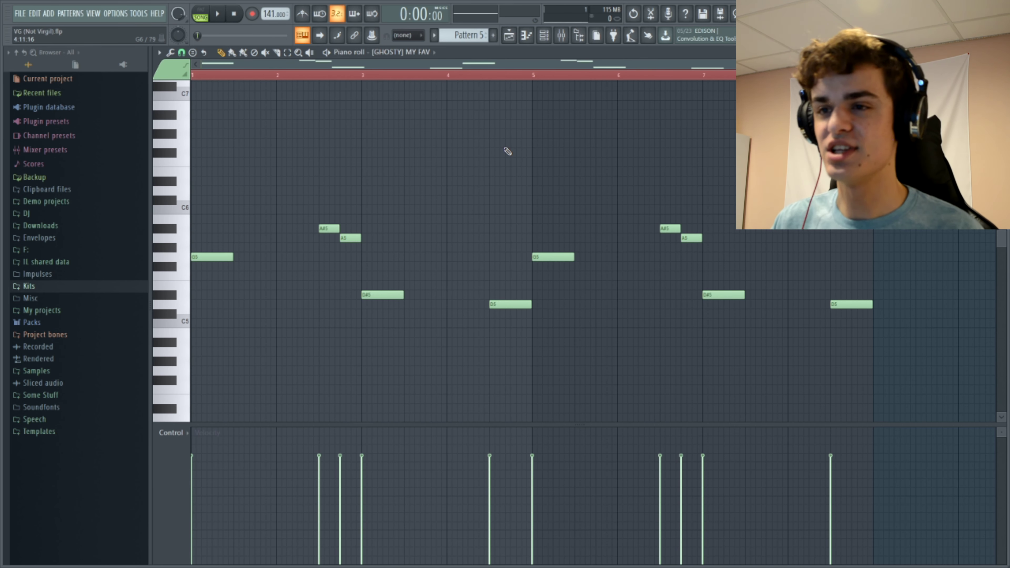
Add an A#6 slide note near bar 2, nudge it one step later and shorten it.
scroll(541, 146, up, 2)
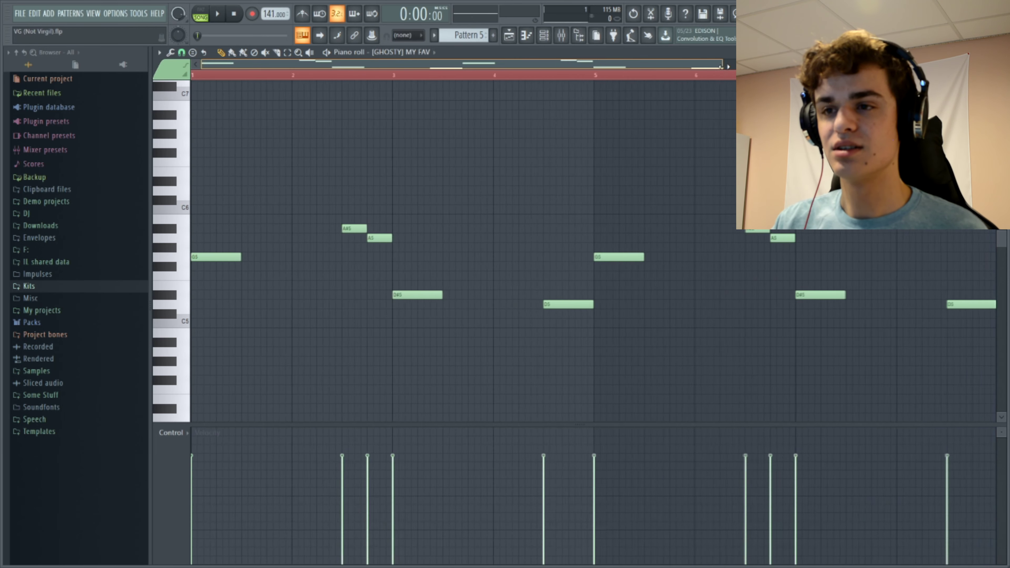
key(space)
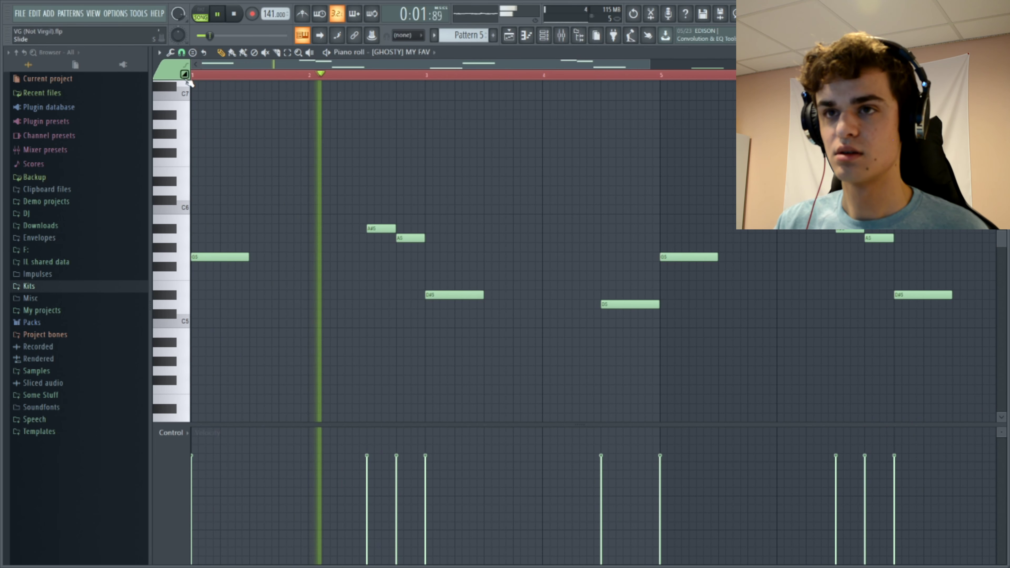
key(space)
click(364, 116)
key(space)
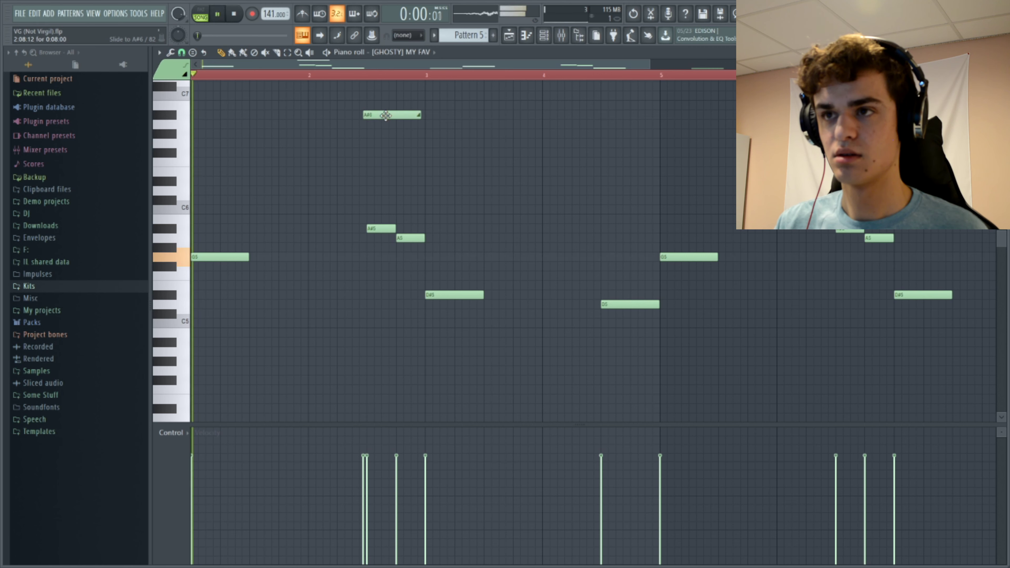
drag(364, 119, 370, 119)
click(383, 228)
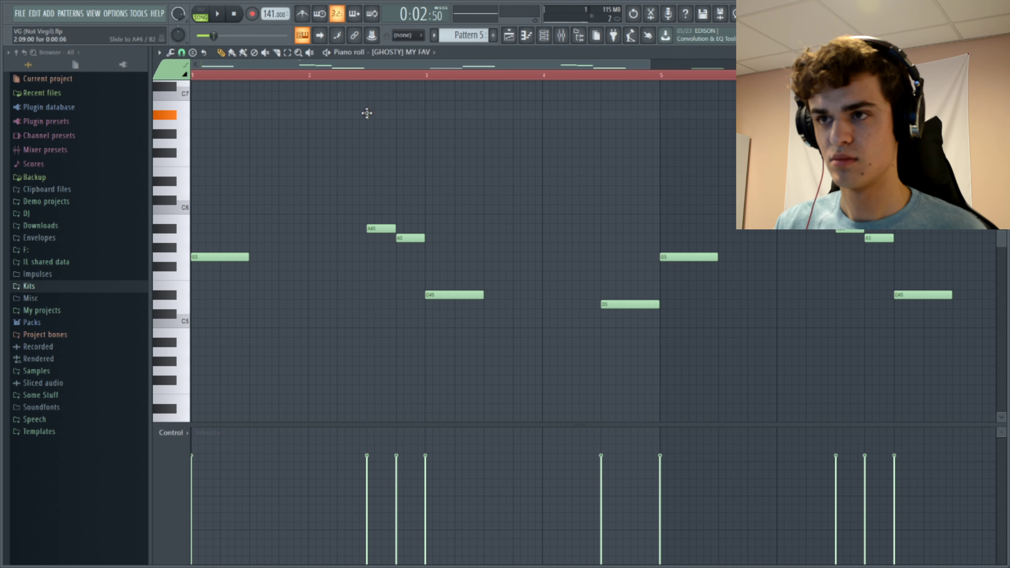
Add a G6 slide note and another slide note over the A5 note, listening back to the glides.
click(402, 140)
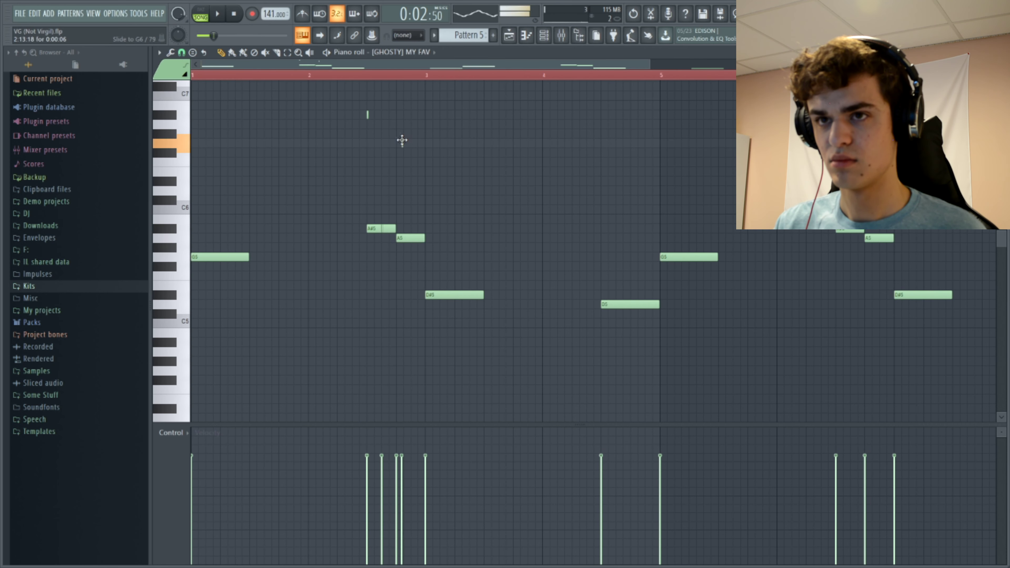
key(space)
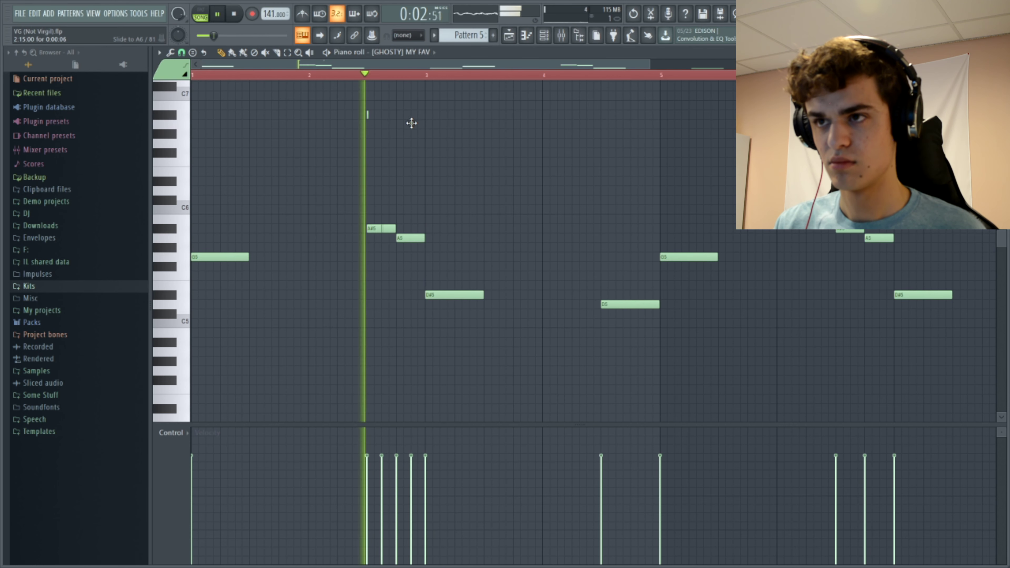
click(411, 238)
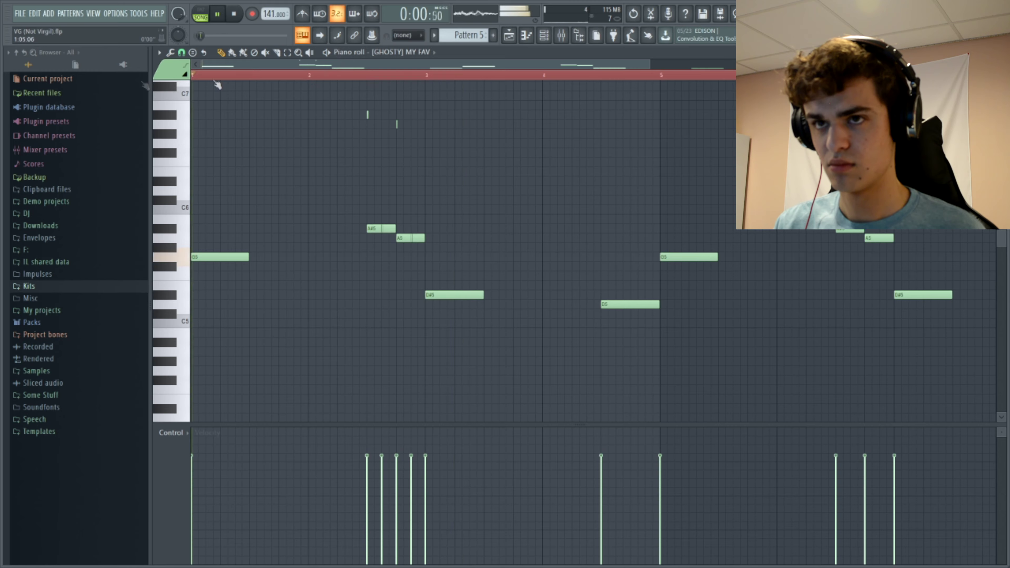
drag(315, 63, 369, 62)
key(space)
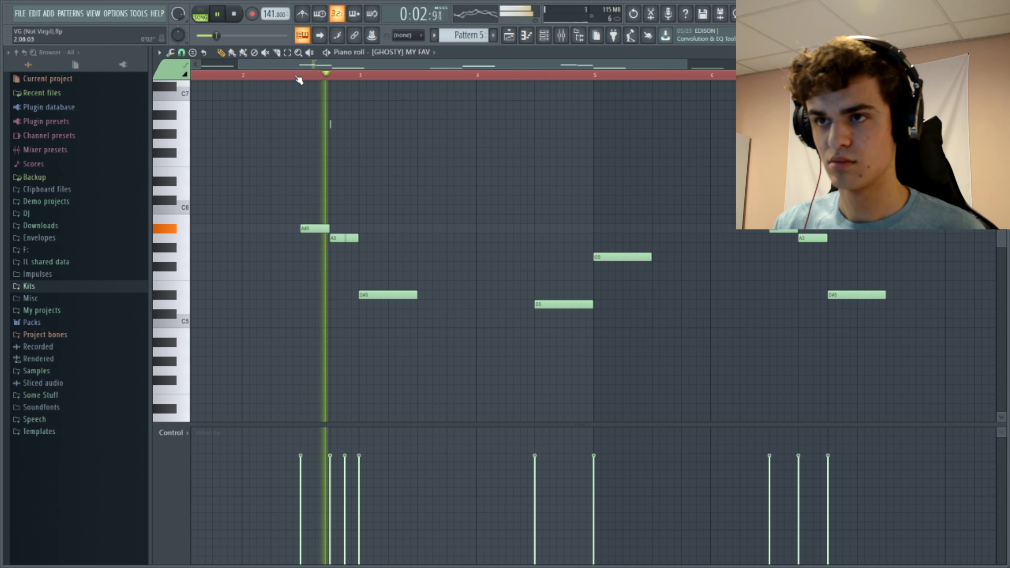
key(space)
key(space)
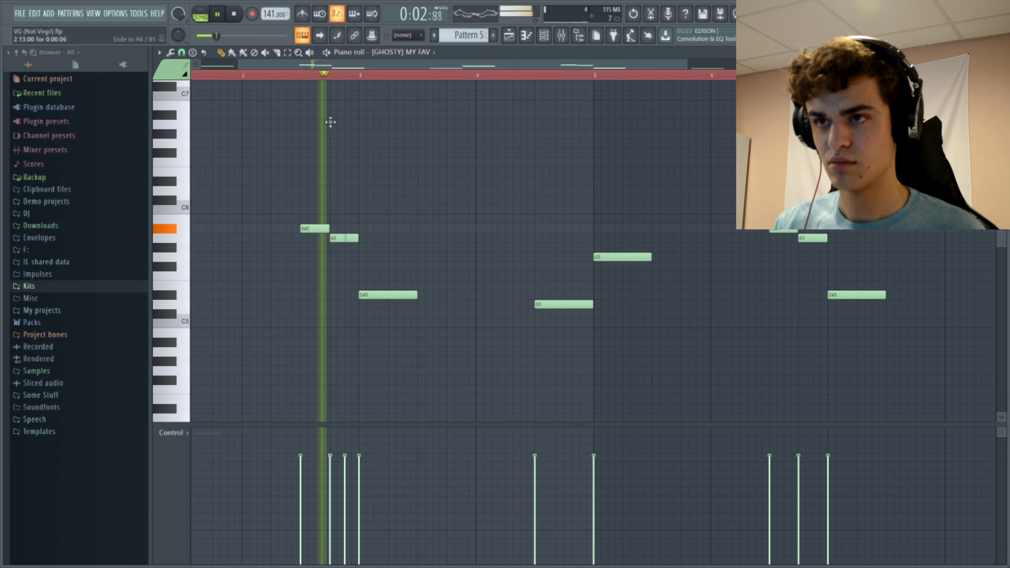
key(space)
key(space)
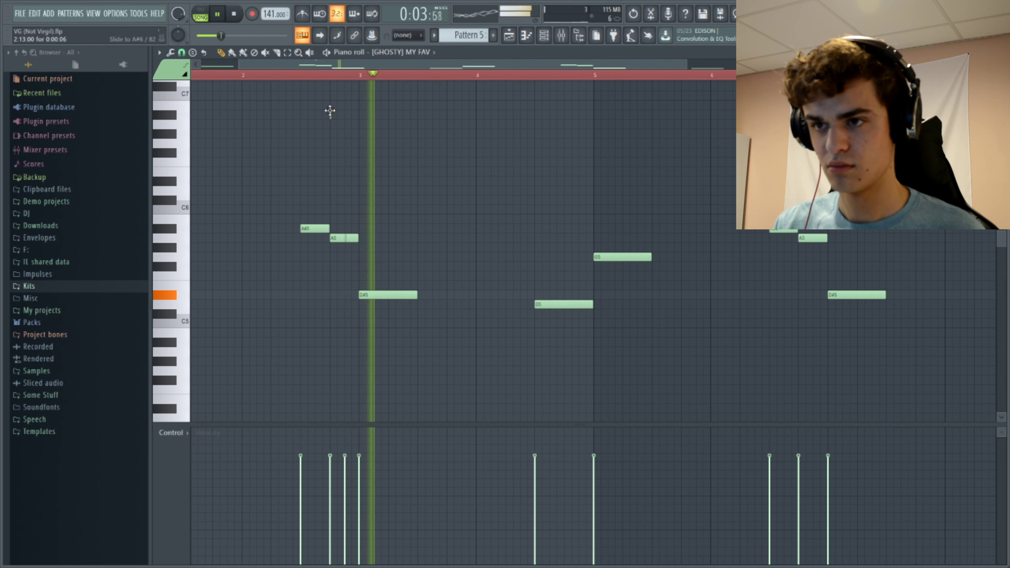
Check the later bars of the 808 pattern, then go back to the Playlist and mute track 3.
click(473, 68)
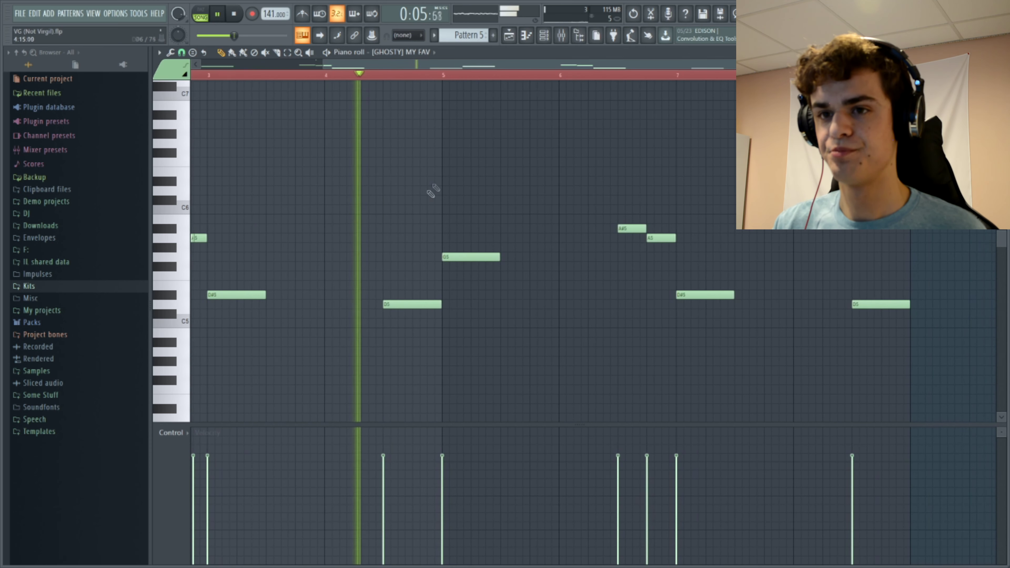
key(space)
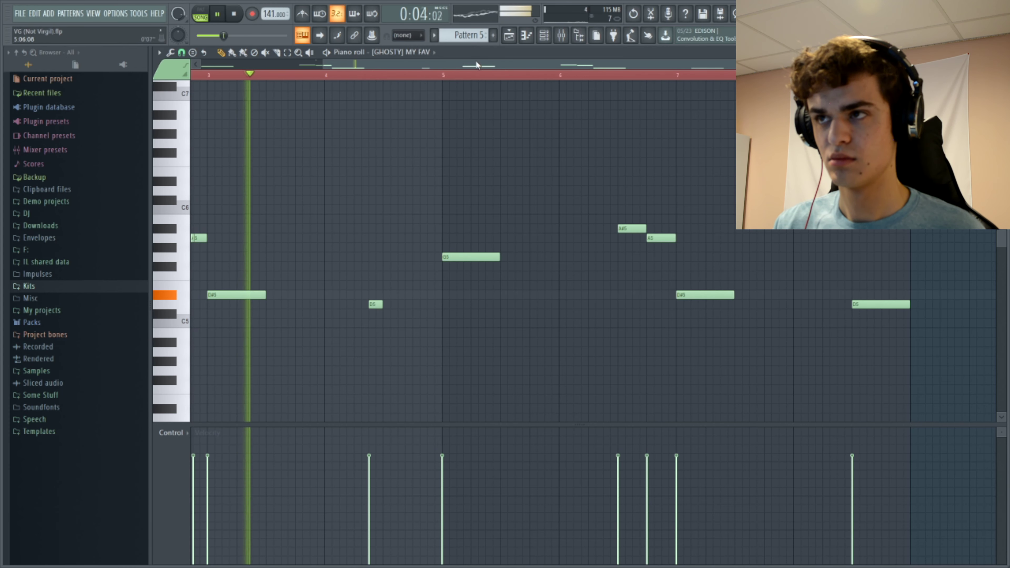
key(space)
key(F5)
click(287, 193)
Mute track 4, audition the arrangement and delete the et - platinum (OH) clip from Track 6.
click(288, 164)
key(space)
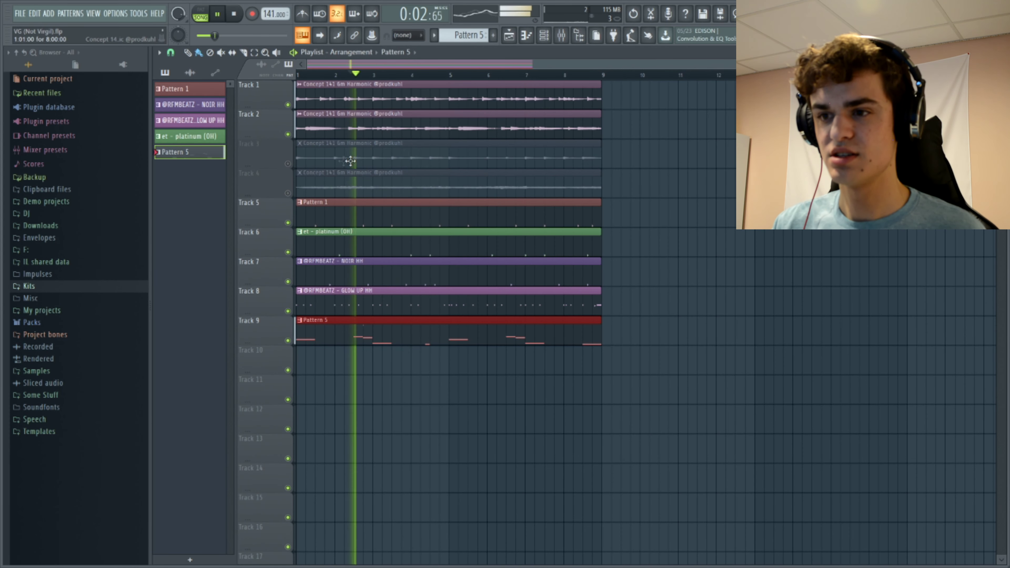
key(space)
right_click(336, 231)
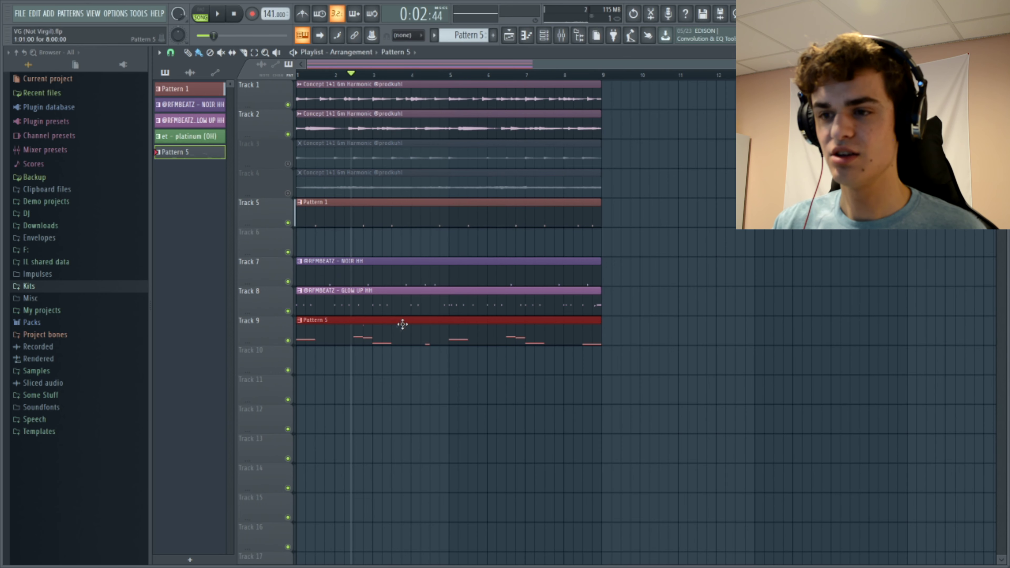
Add short slide notes just before bar 5 in the MY FAV 808 pattern and listen back.
click(528, 36)
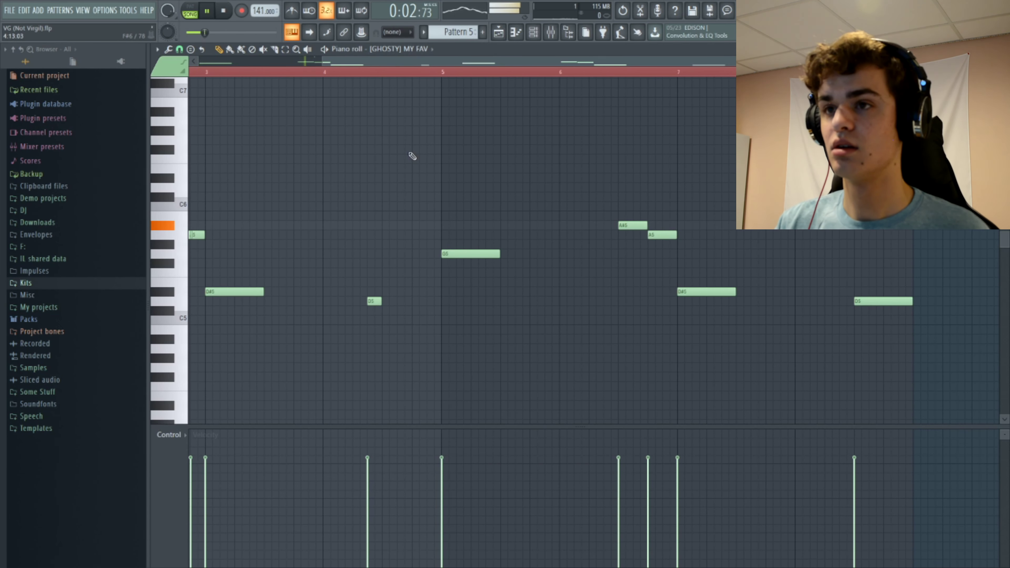
key(space)
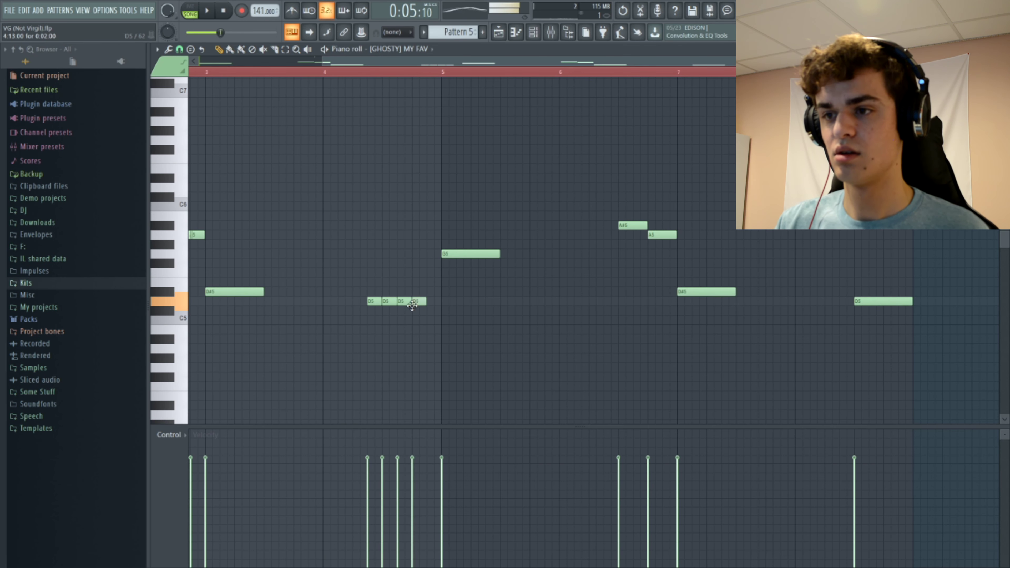
drag(435, 60, 332, 110)
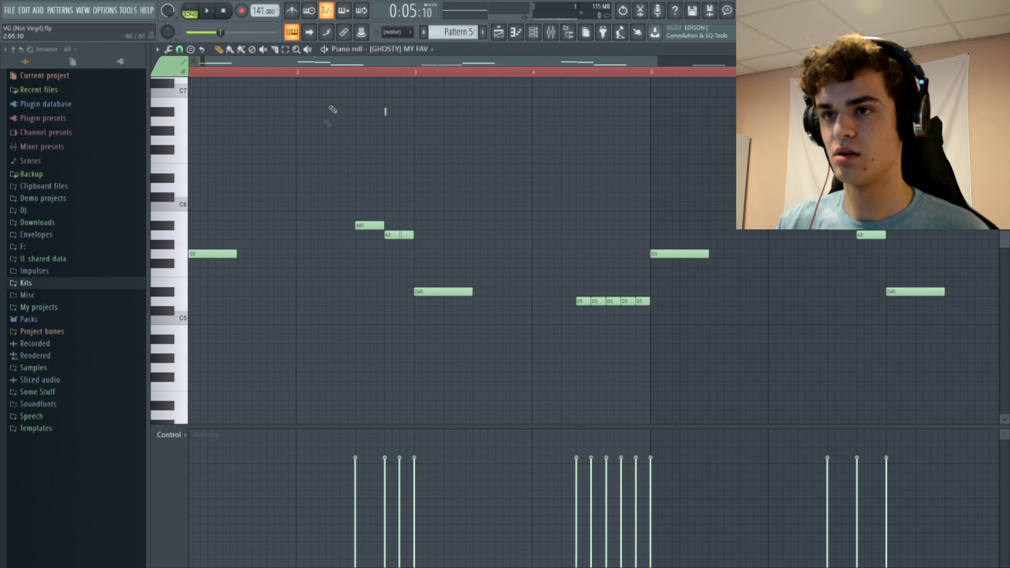
key(space)
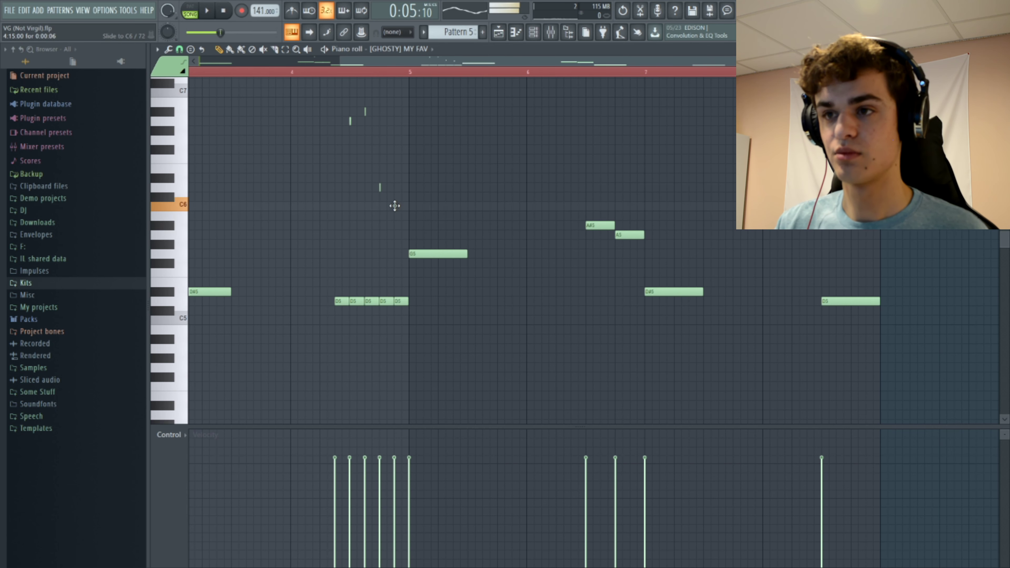
key(space)
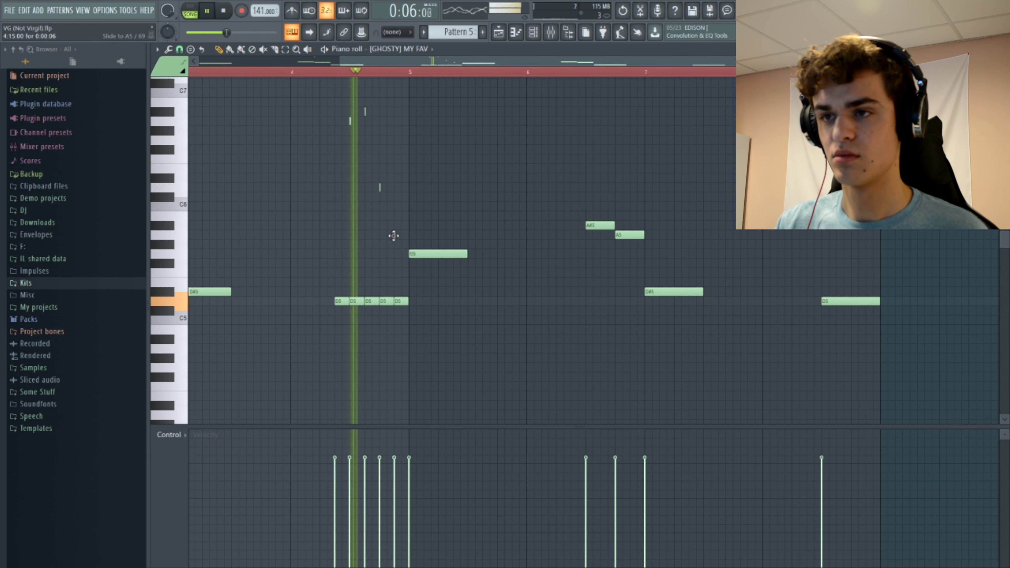
key(space)
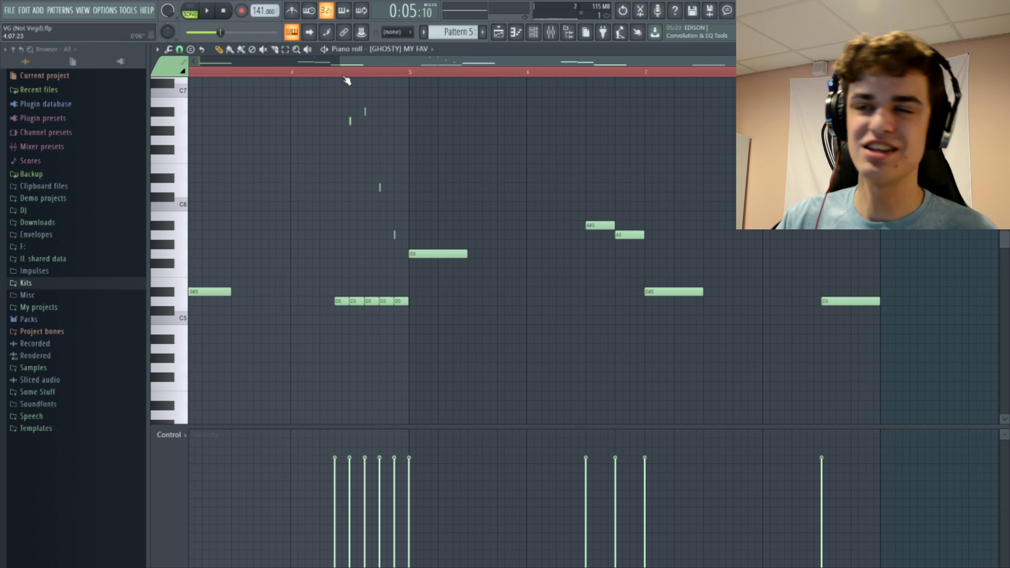
click(498, 32)
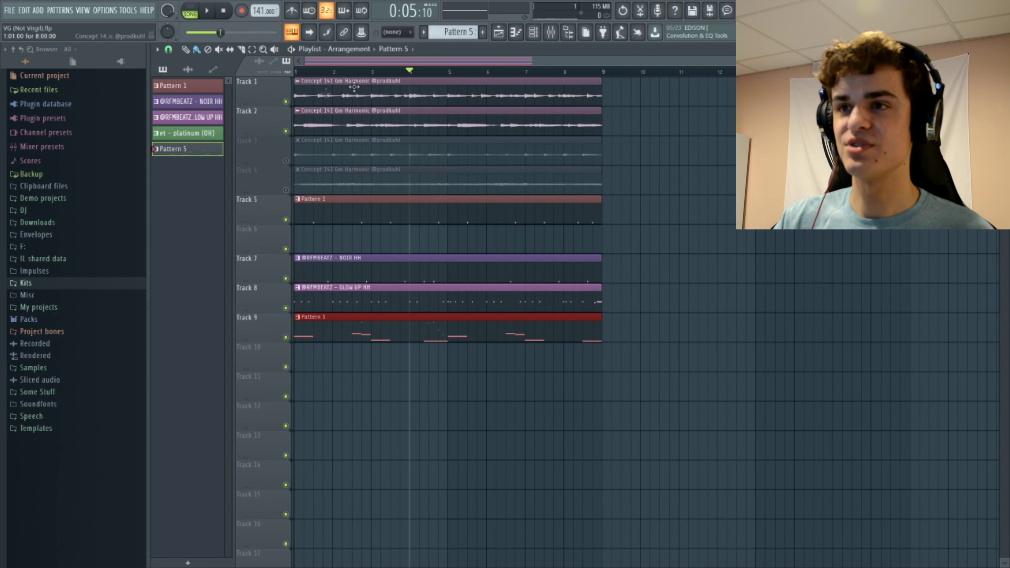
click(516, 31)
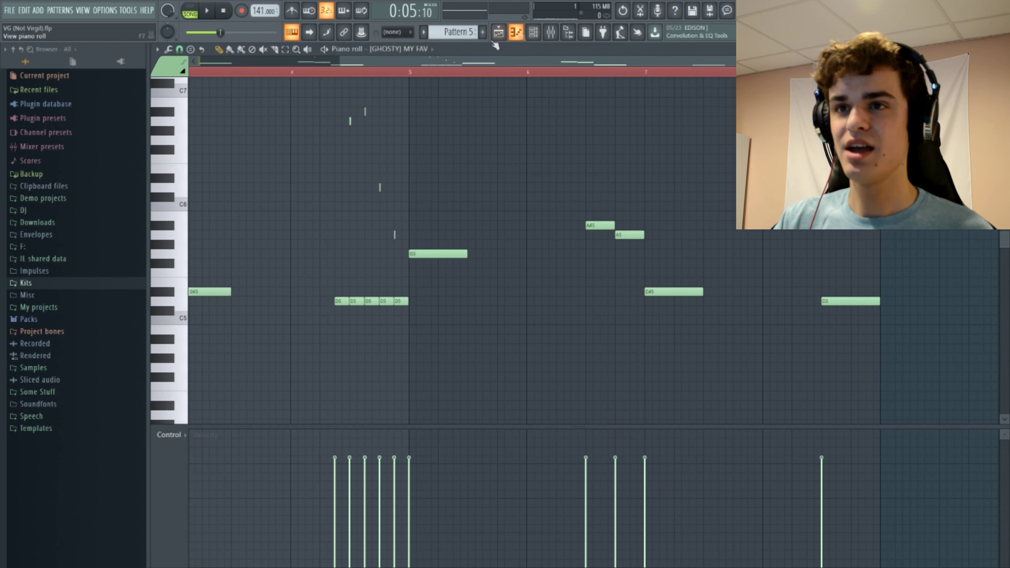
click(192, 49)
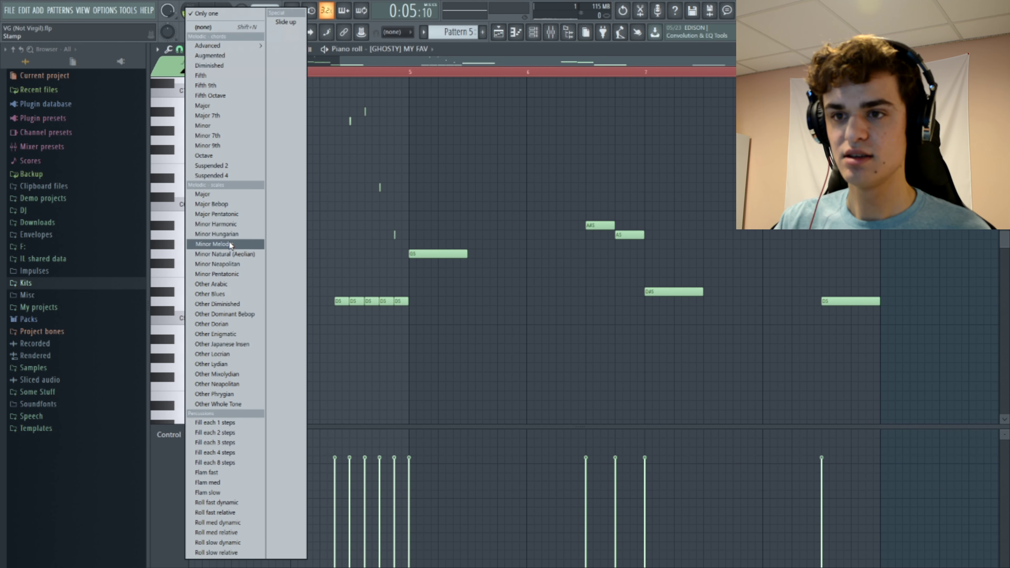
click(230, 225)
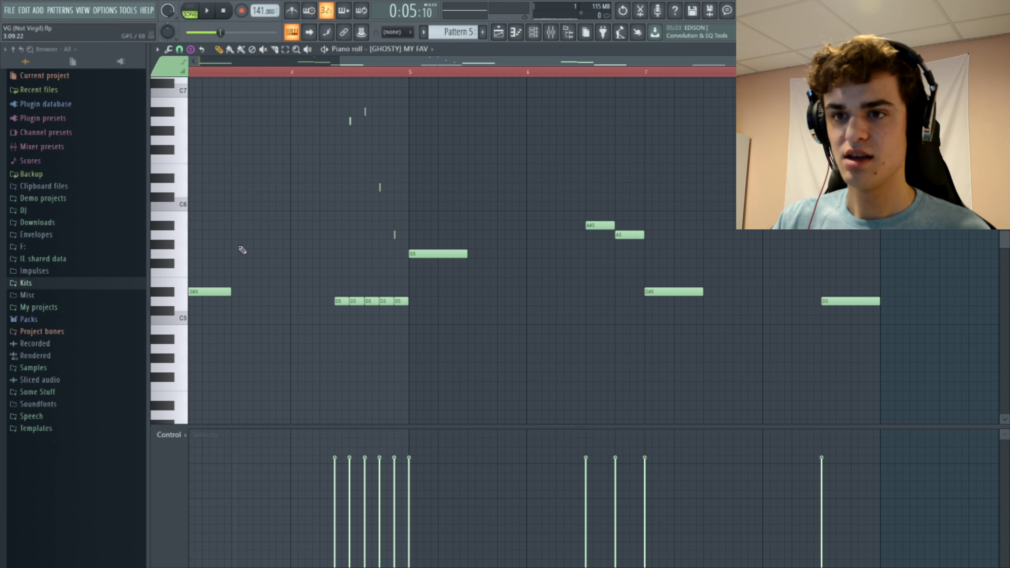
scroll(241, 251, left, 3)
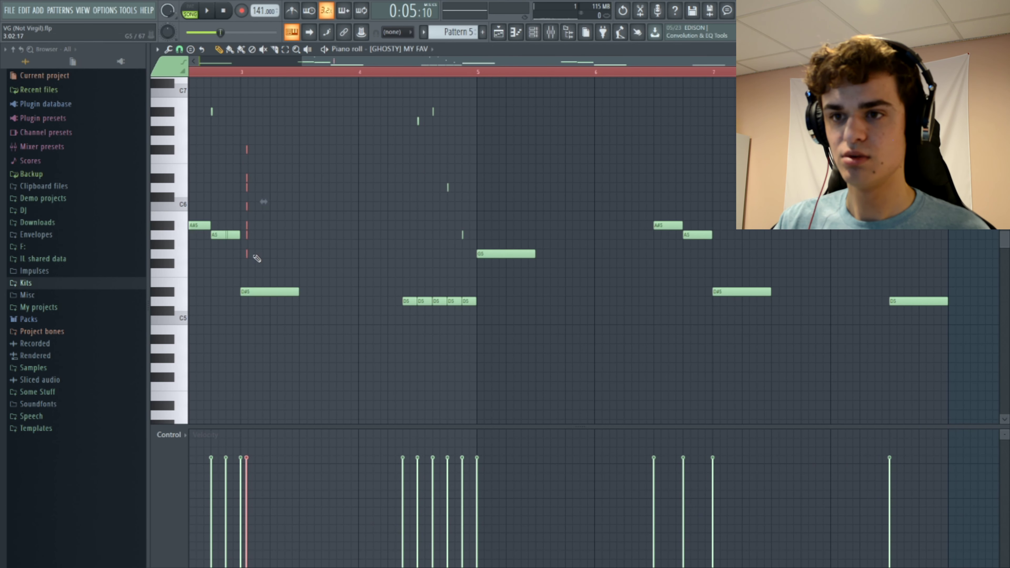
drag(260, 254, 316, 255)
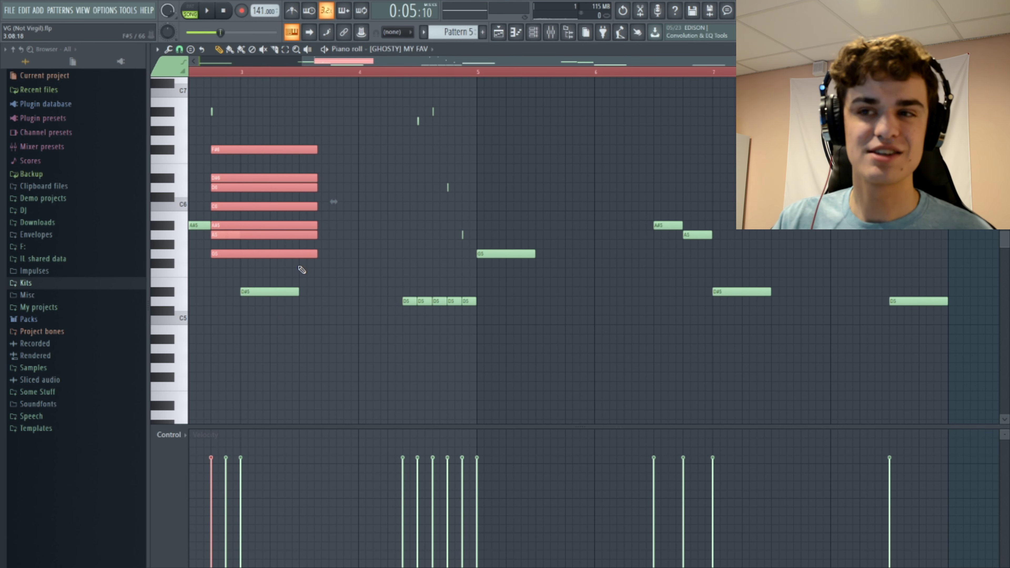
key(Delete)
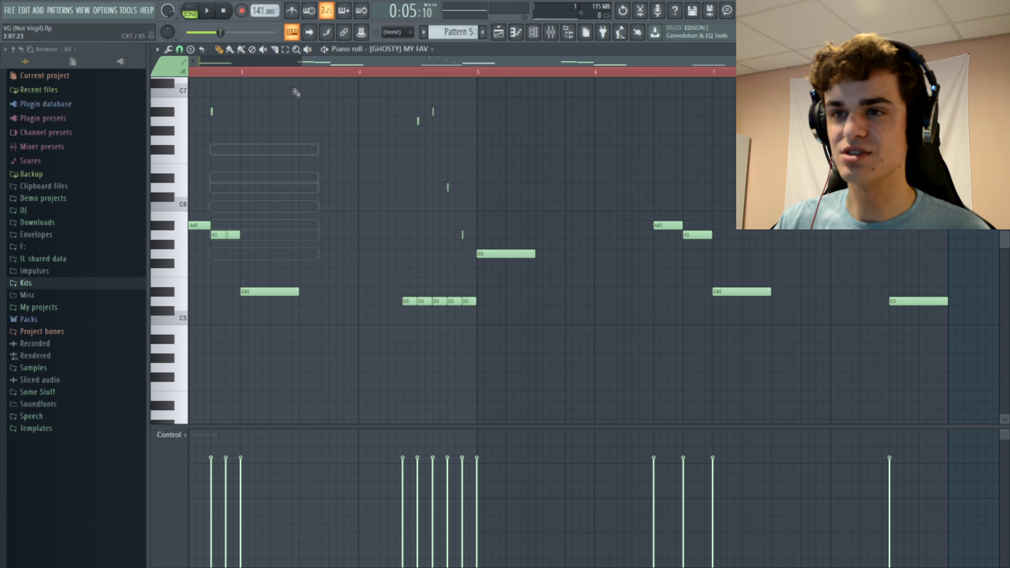
drag(410, 64, 474, 63)
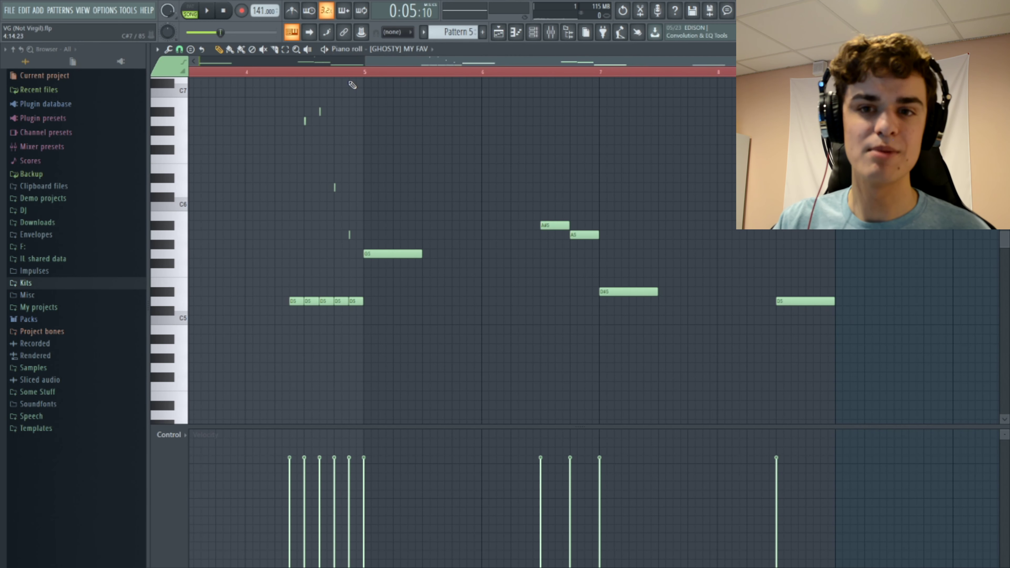
key(space)
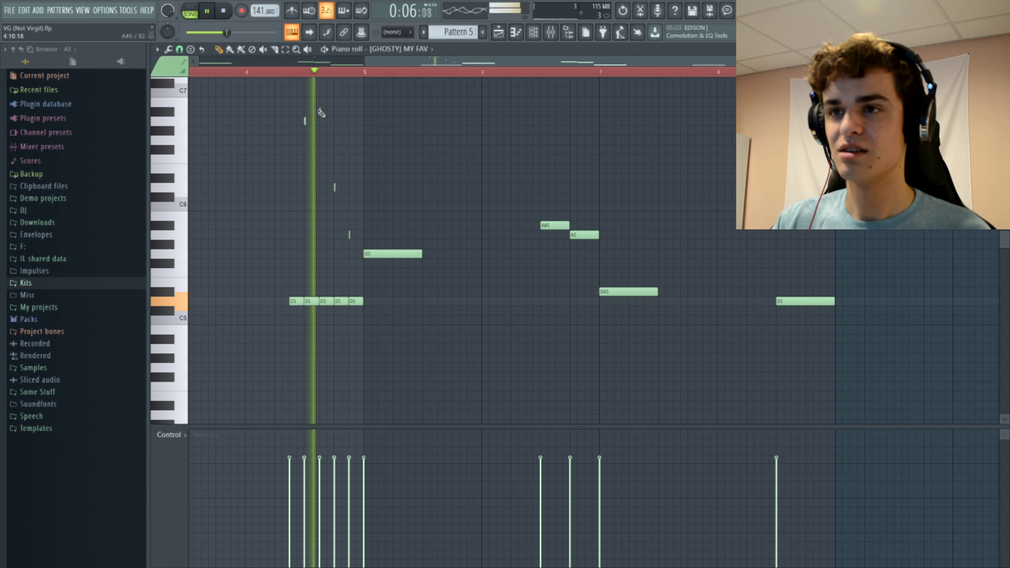
scroll(398, 179, right, 3)
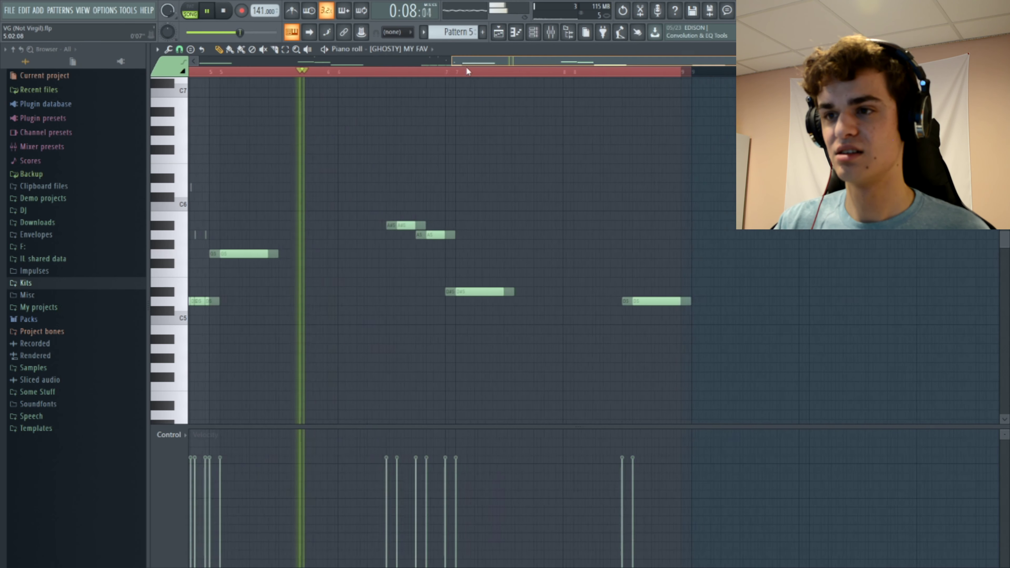
scroll(445, 208, up, 2)
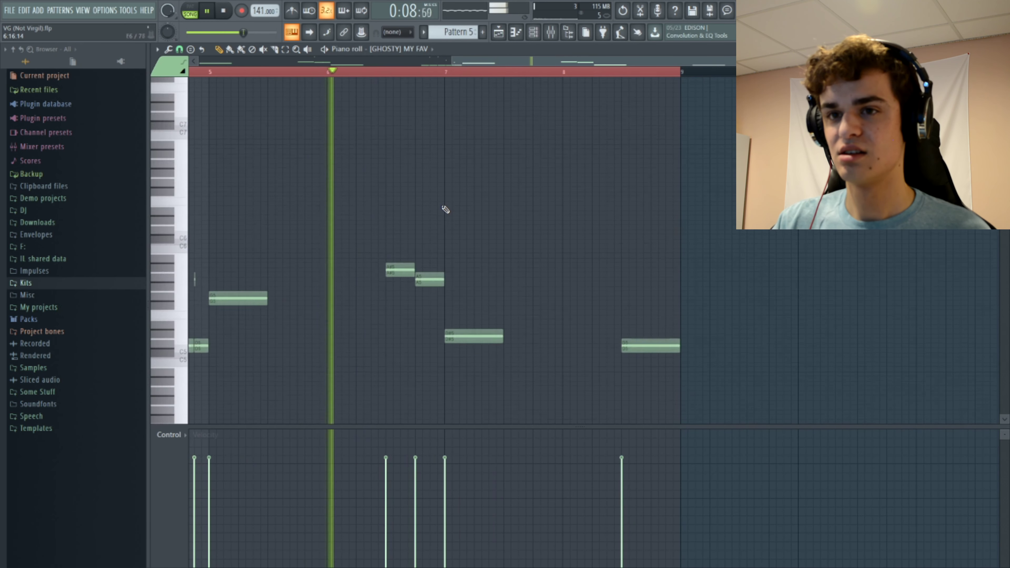
click(220, 71)
scroll(415, 170, up, 3)
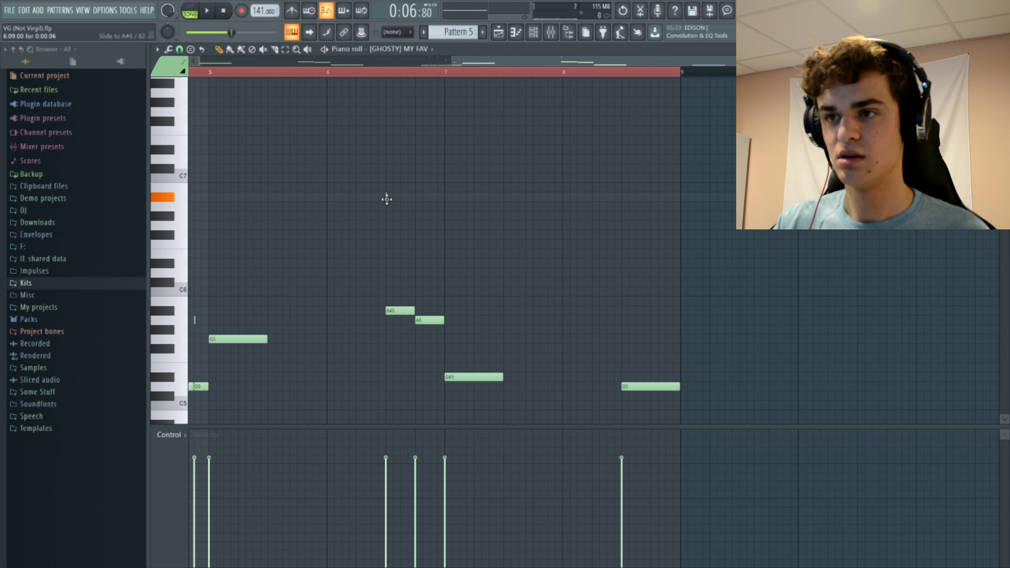
key(space)
click(388, 72)
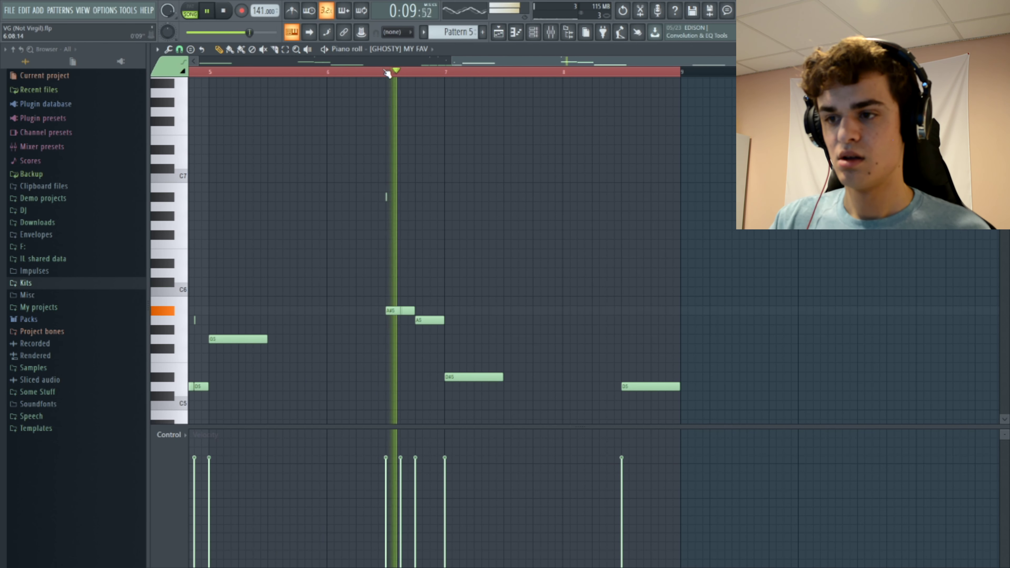
scroll(517, 195, down, 6)
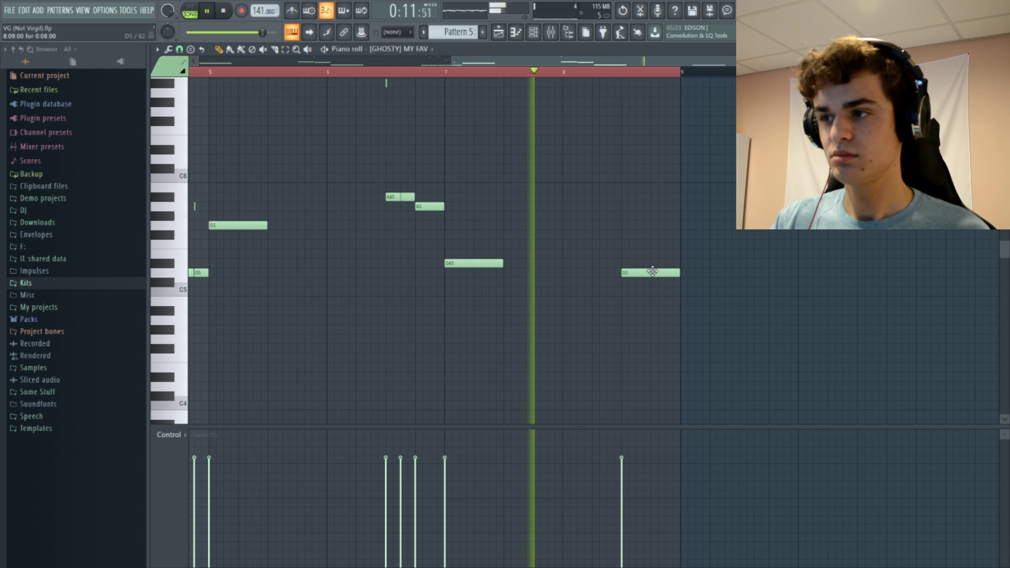
Move the last D5 note one beat earlier and slice it into a rapid roll.
key(space)
drag(653, 272, 680, 273)
key(space)
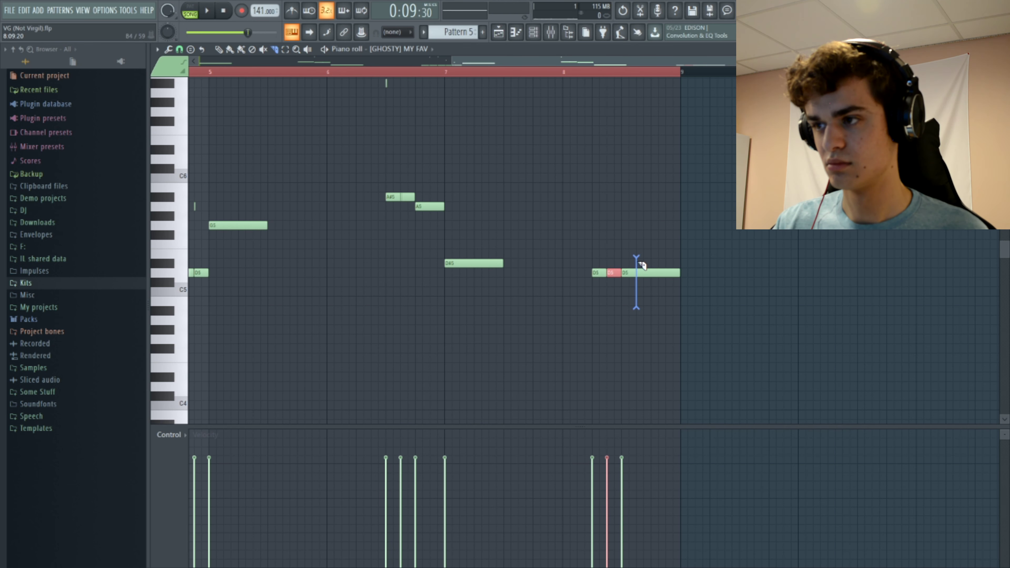
click(665, 274)
scroll(636, 266, up, 3)
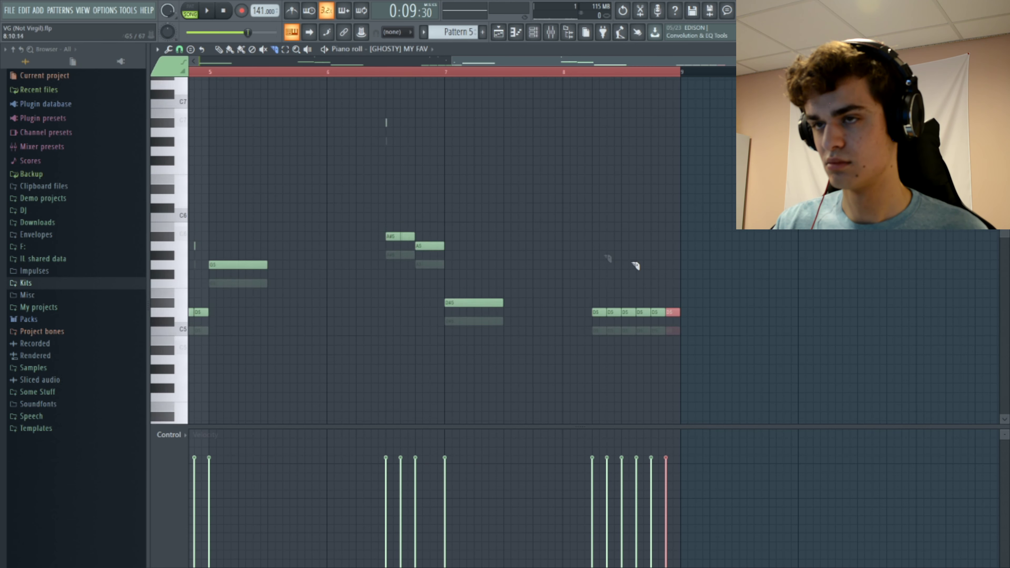
key(space)
Add a short slide note above the D5 roll and play from the roll to check it.
click(386, 169)
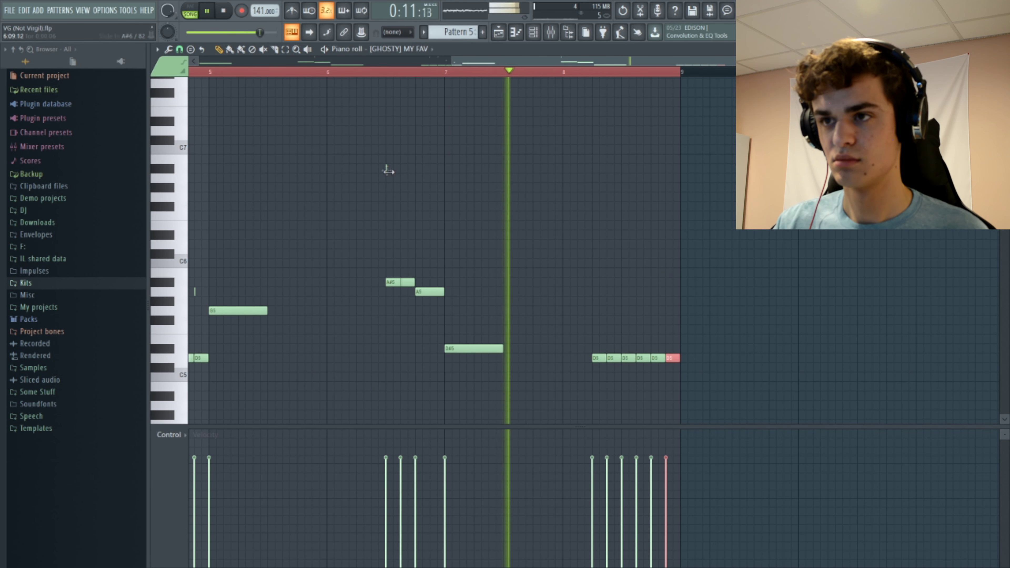
key(space)
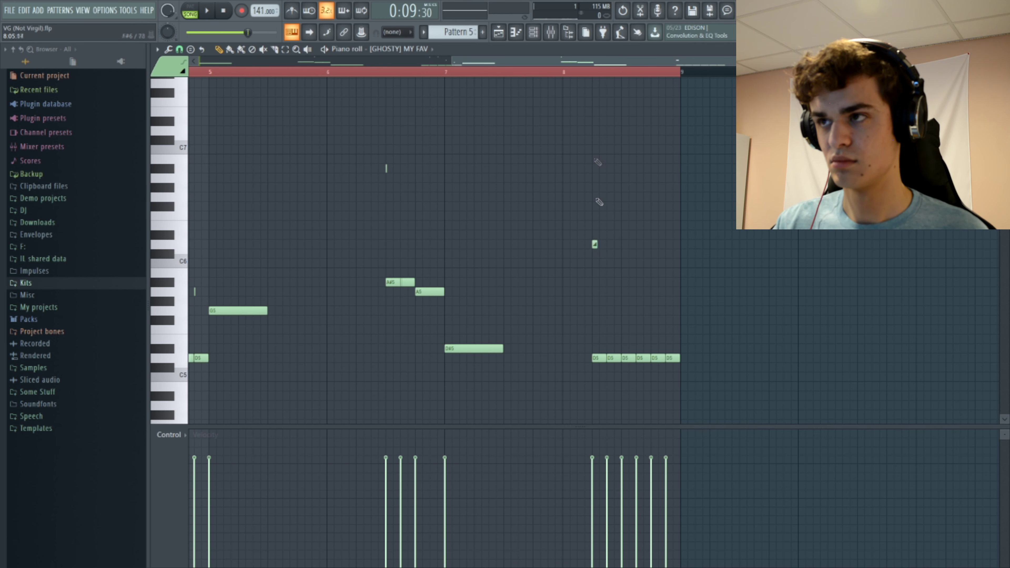
key(space)
click(593, 72)
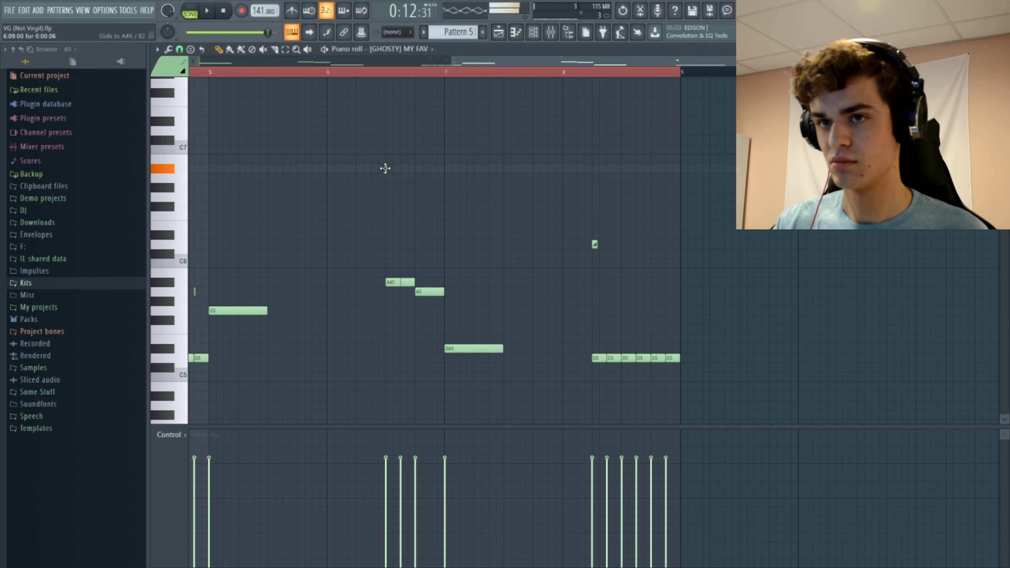
key(space)
key(space)
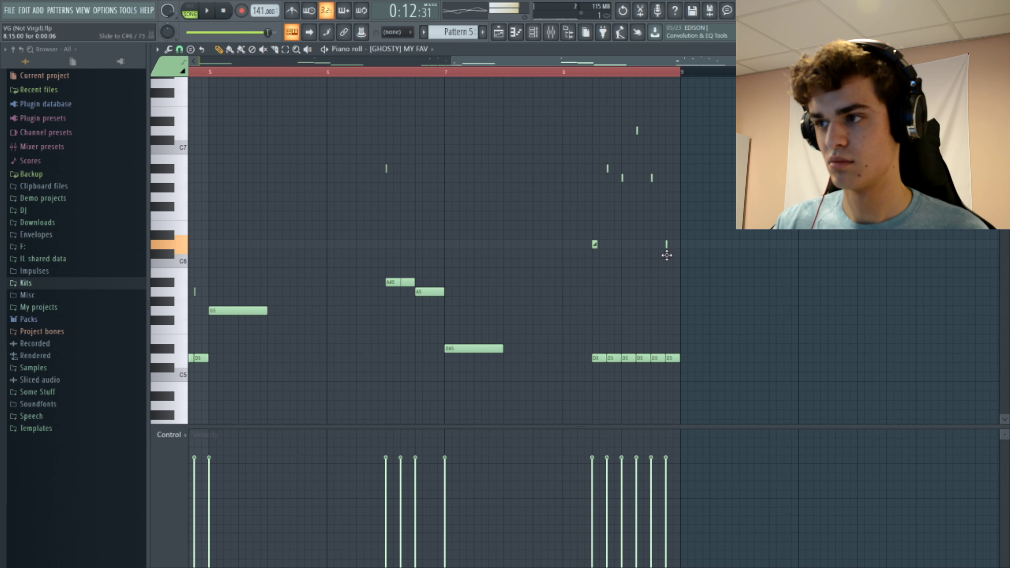
Add a short G#6 slide note near the end of the pattern, then return to the playlist.
key(space)
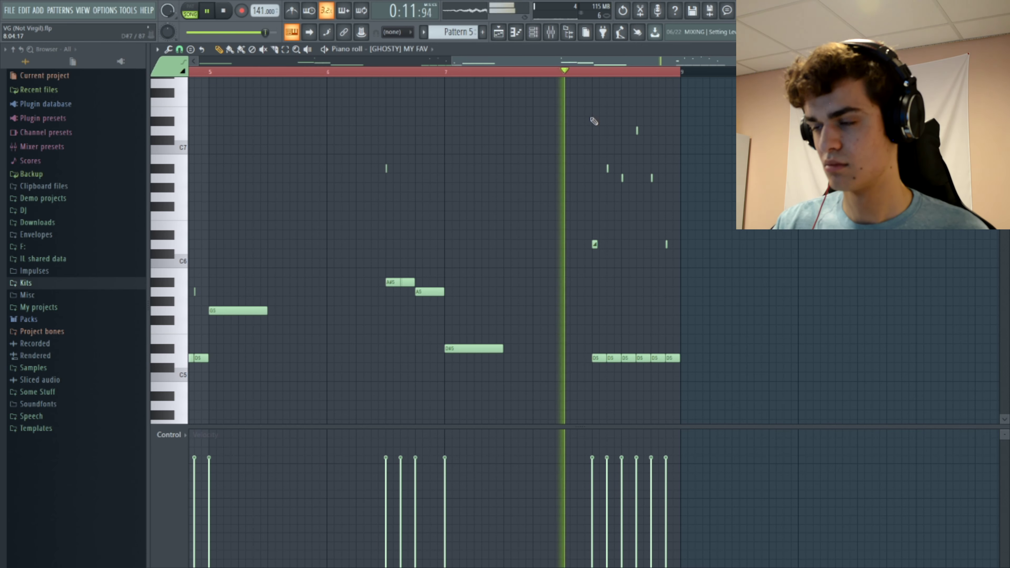
key(space)
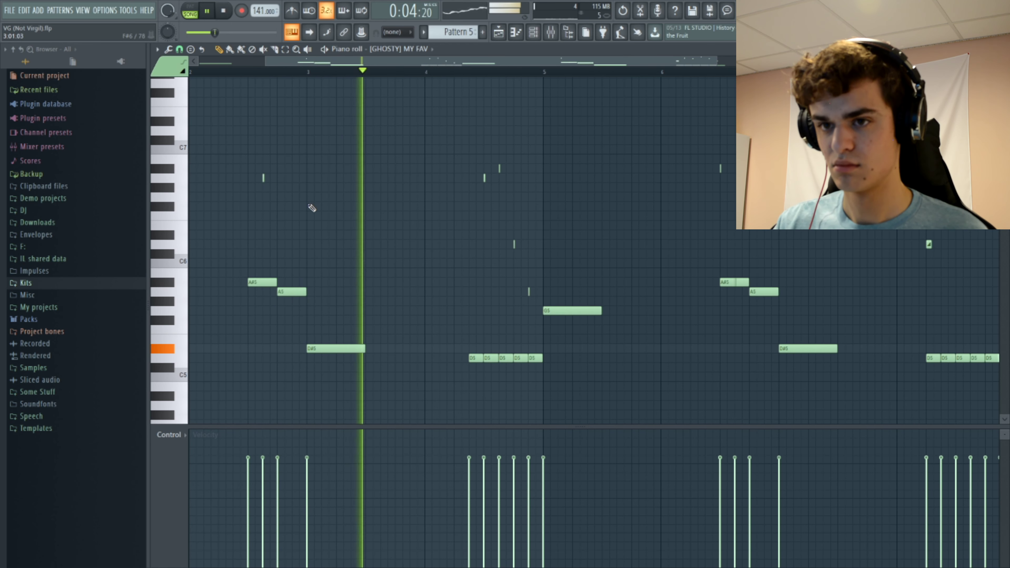
key(space)
click(292, 187)
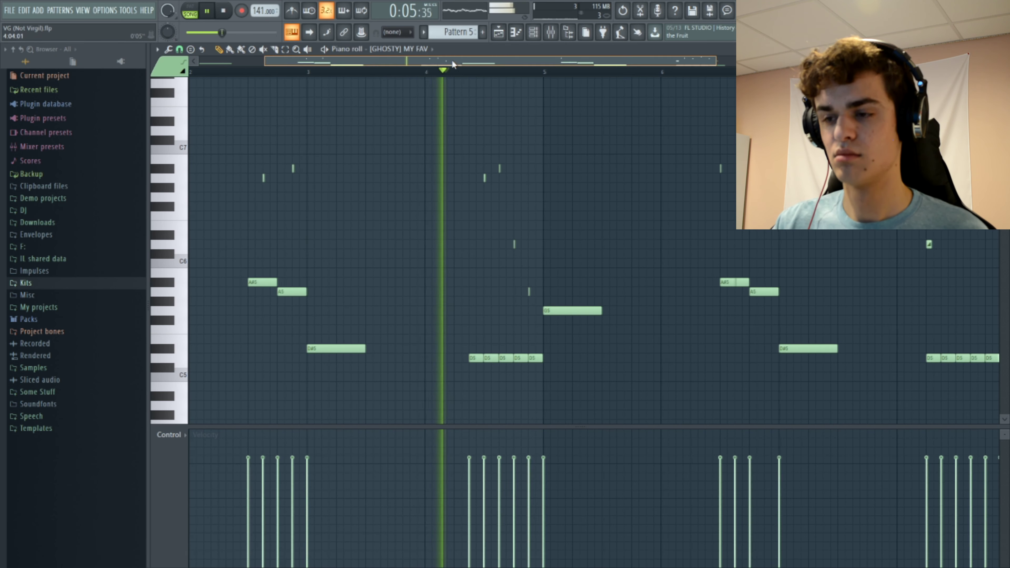
key(space)
click(502, 33)
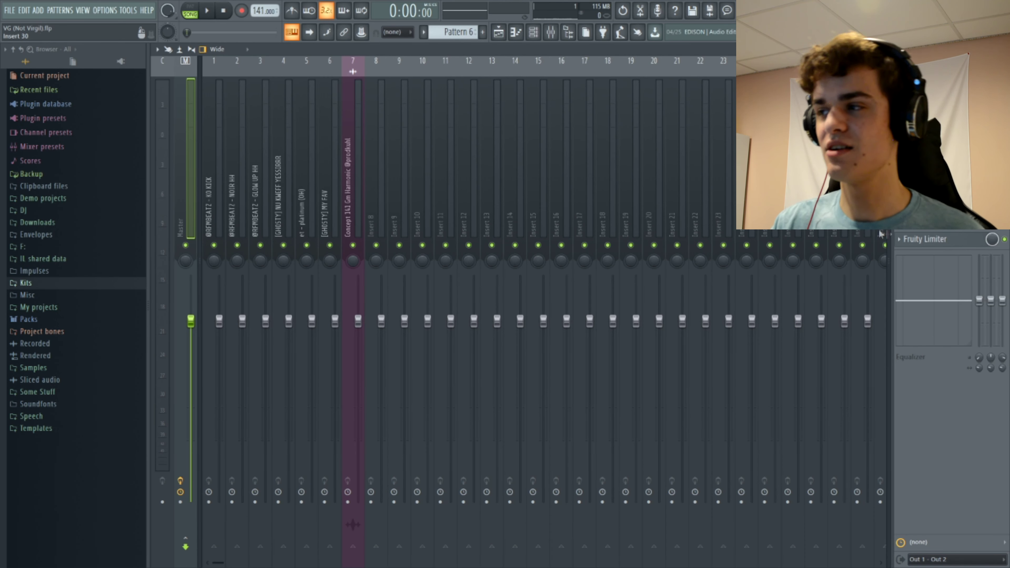
Load Maximus into an empty mixer effect slot and return to the playlist.
click(891, 235)
mouse_move(905, 235)
click(755, 468)
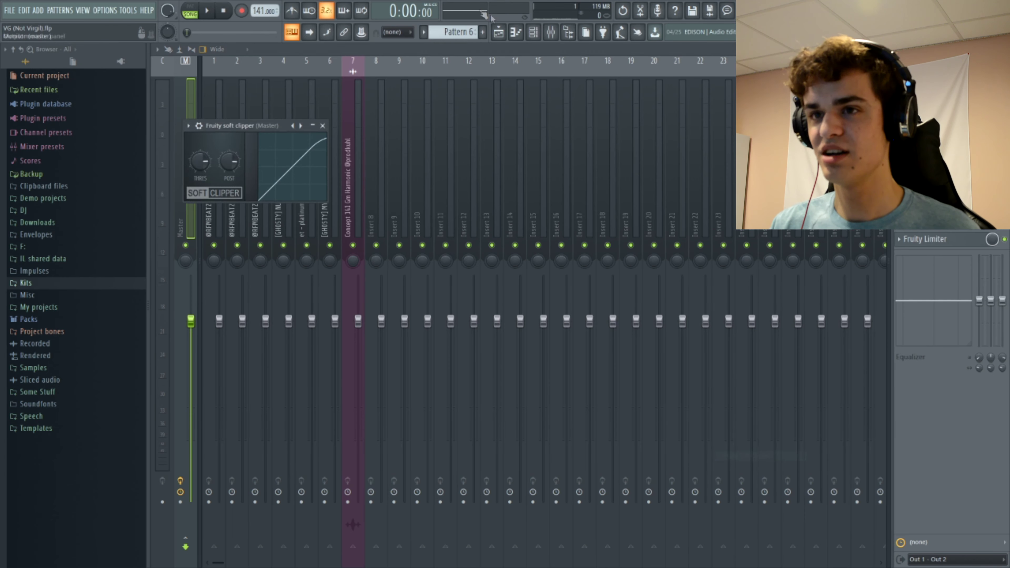
click(503, 35)
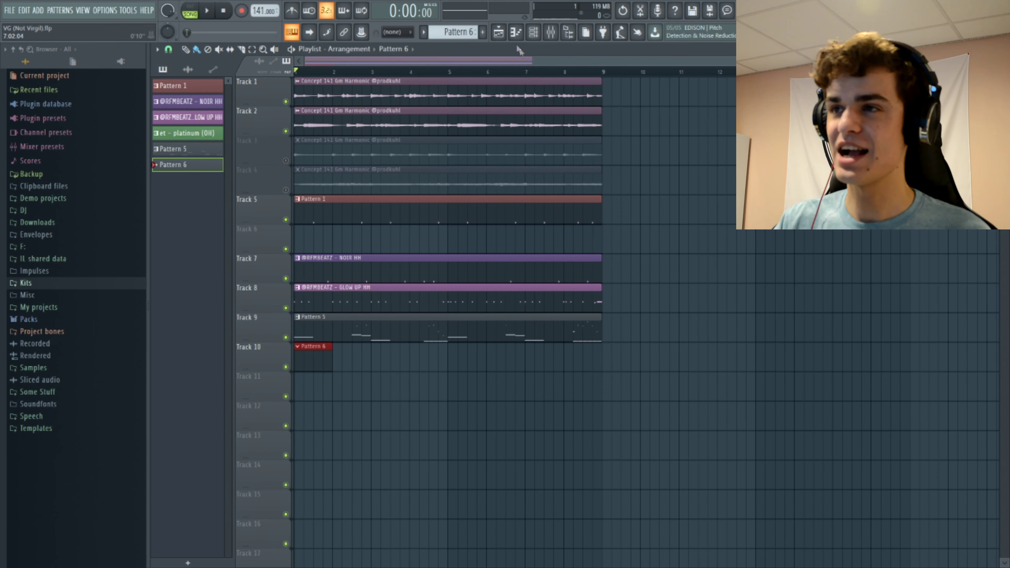
click(515, 32)
click(398, 49)
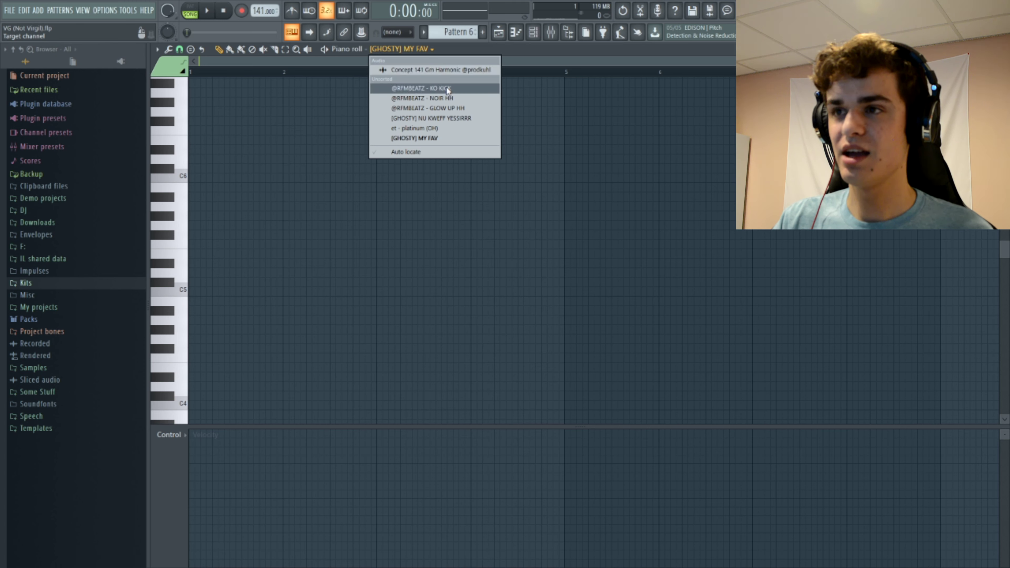
click(446, 87)
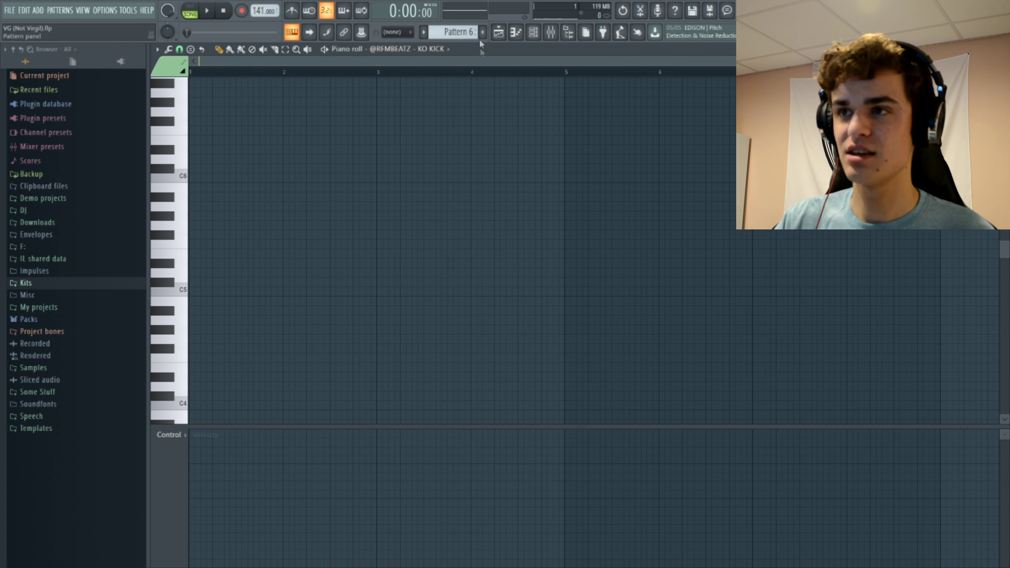
click(533, 33)
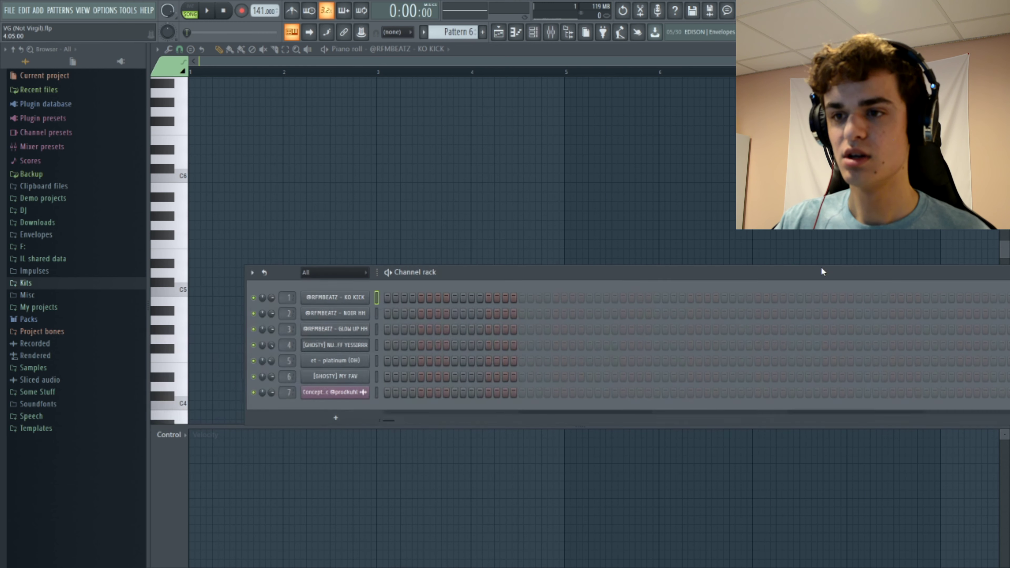
click(323, 303)
click(390, 113)
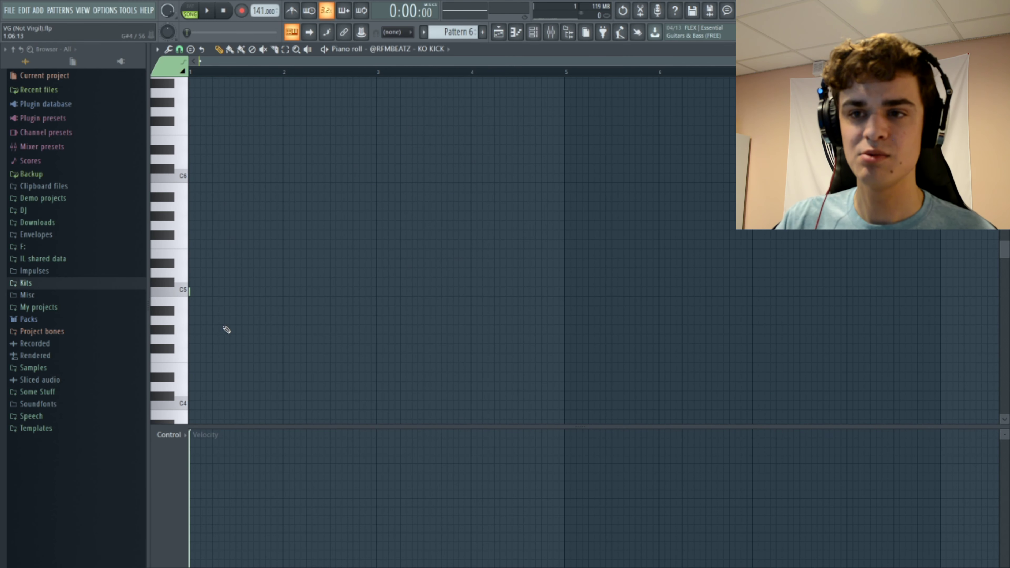
Remove the note at the pattern start and place kicks at bar 2.5, bar 3 and around bar 4.4.
key(space)
right_click(194, 294)
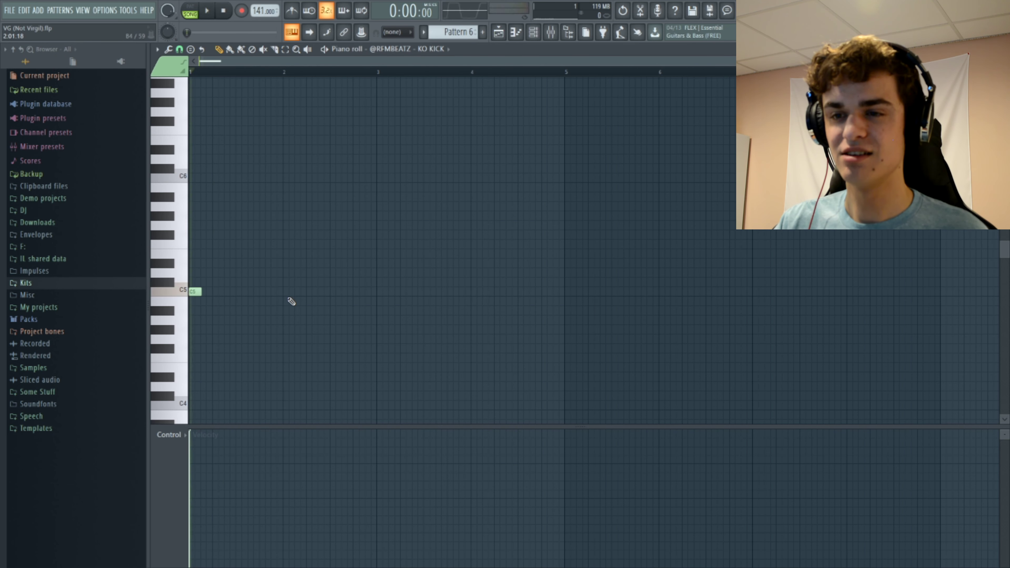
key(space)
click(329, 293)
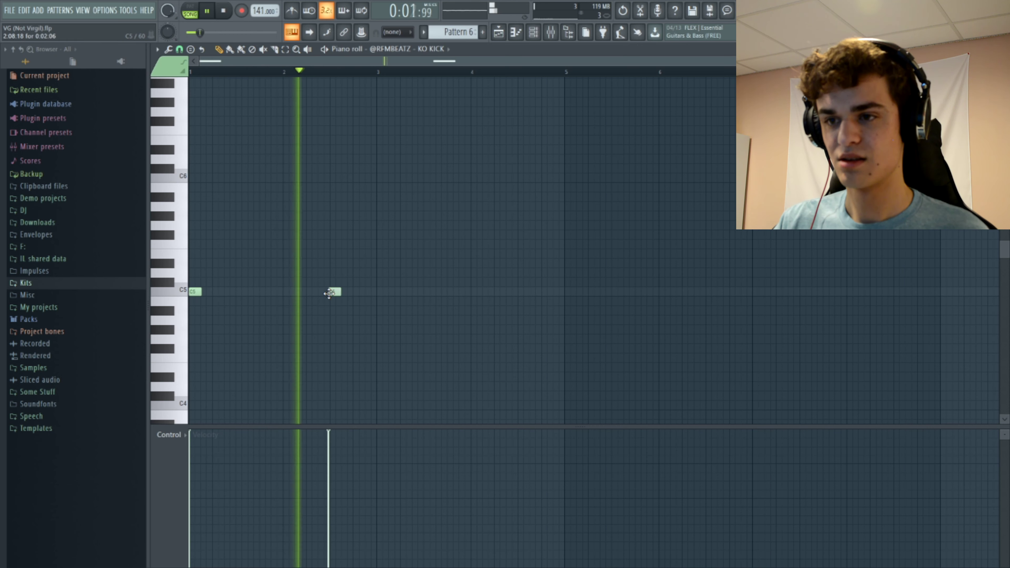
drag(330, 293, 336, 293)
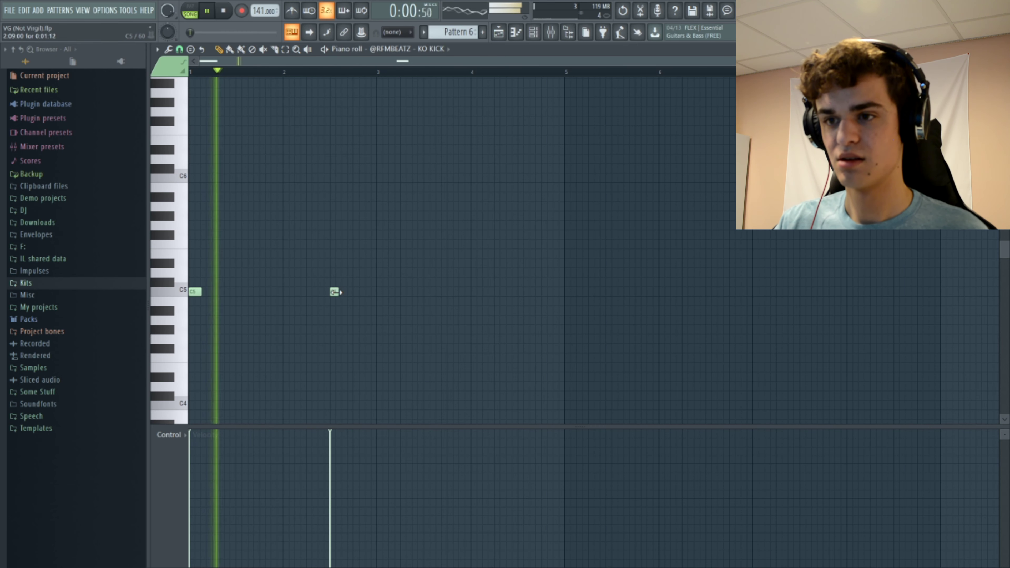
click(377, 292)
drag(377, 293, 380, 293)
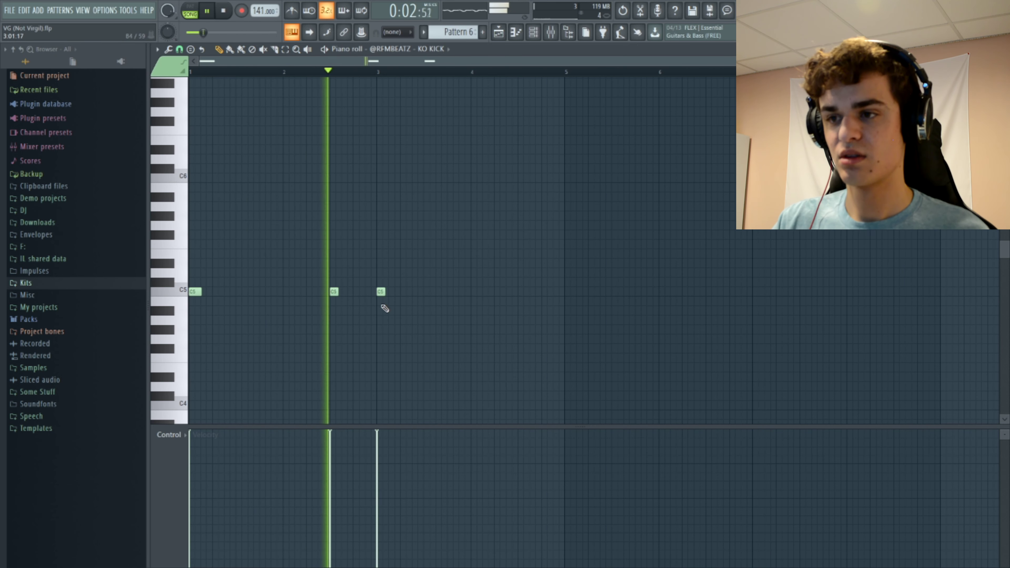
click(509, 293)
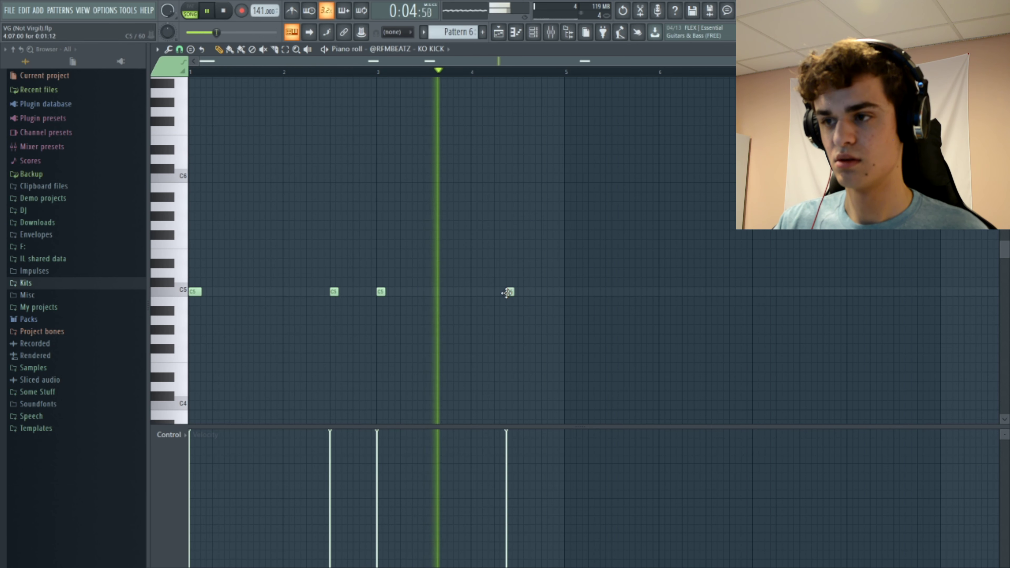
click(517, 292)
drag(517, 295, 520, 296)
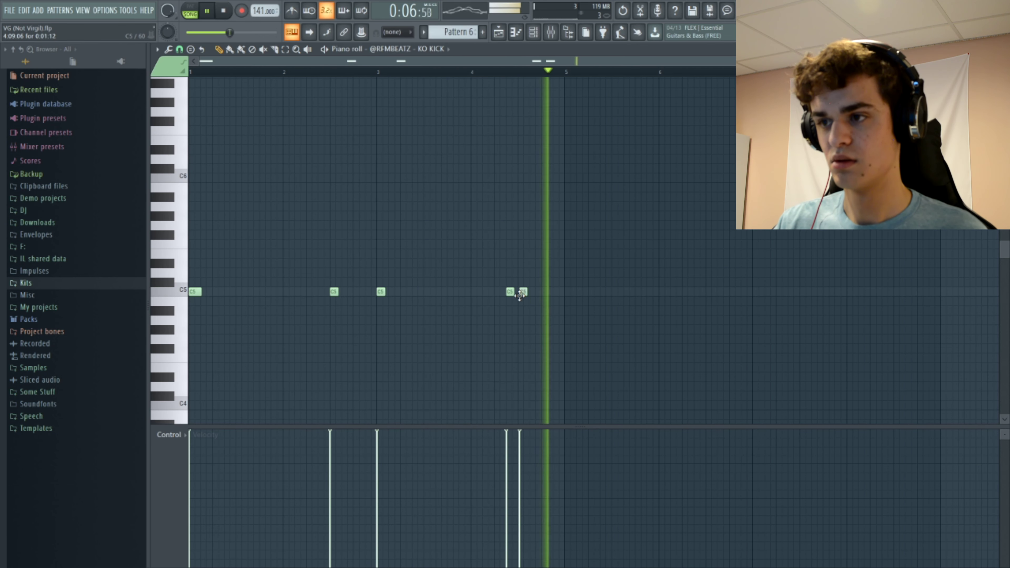
Add further kicks near bar 4.8, at bar 7, just after bar 8 and around bar 8.5.
click(493, 73)
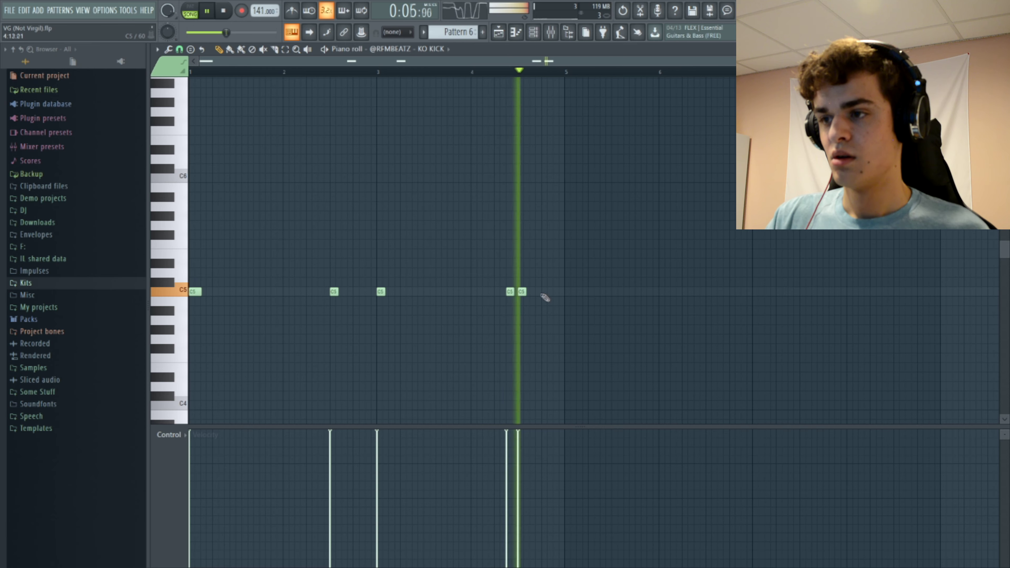
click(558, 292)
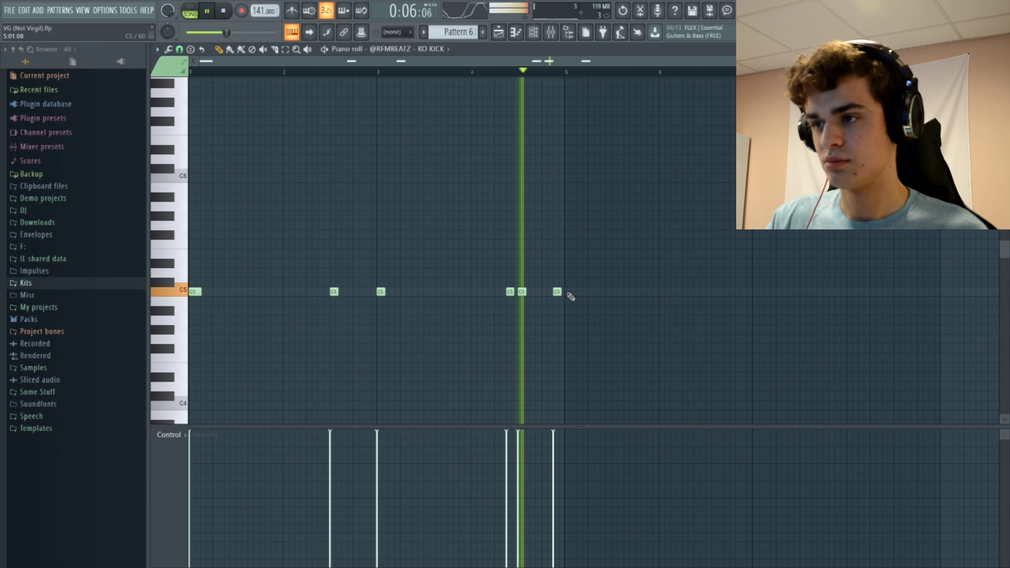
click(565, 293)
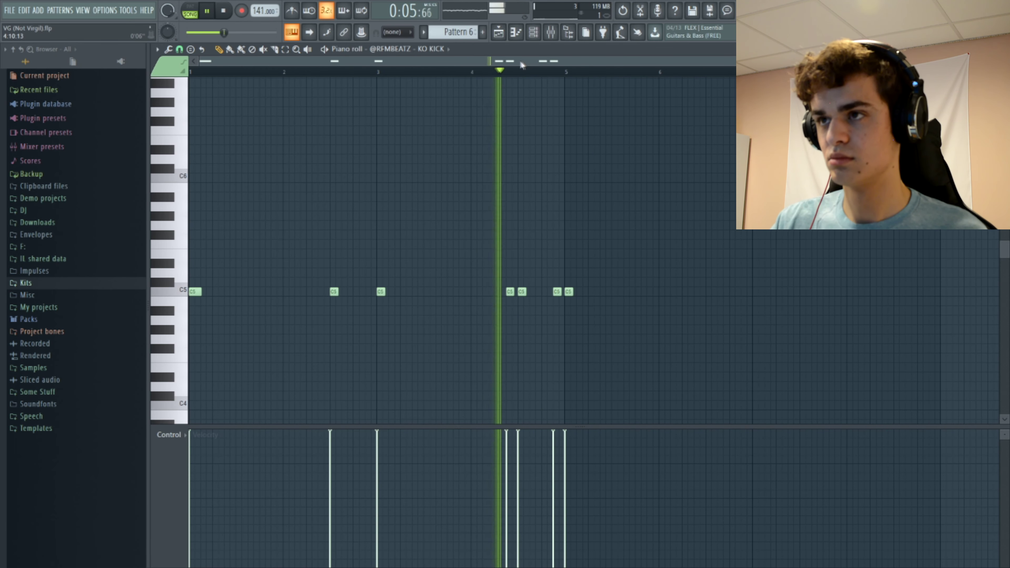
scroll(565, 69, right, 1)
drag(565, 68, 603, 69)
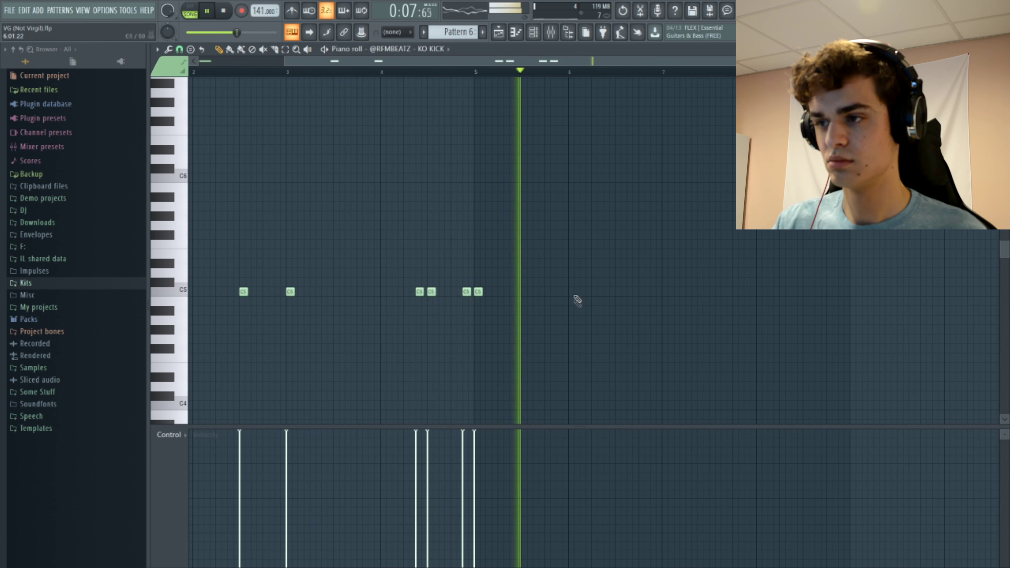
click(666, 292)
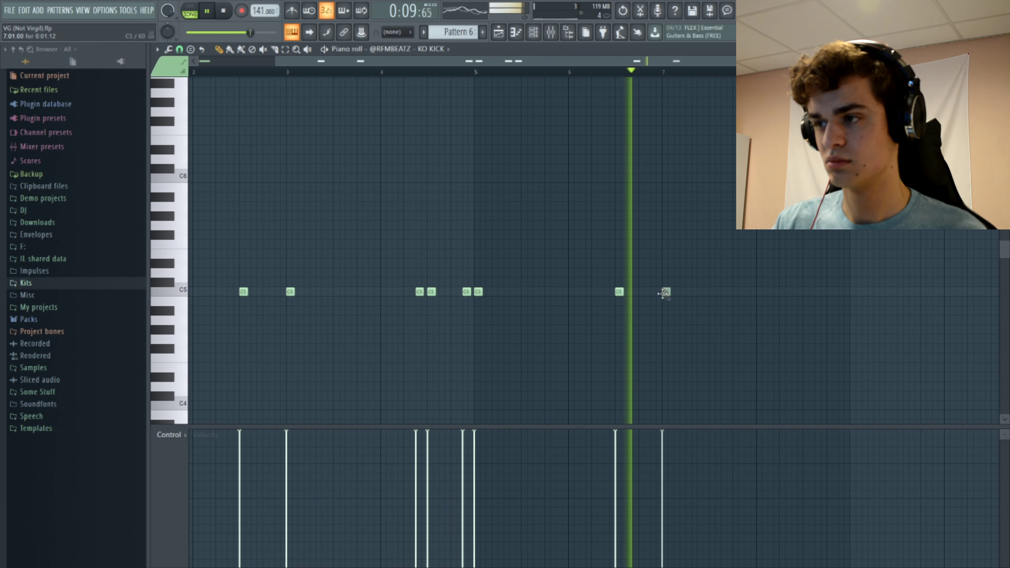
click(769, 293)
drag(769, 293, 779, 293)
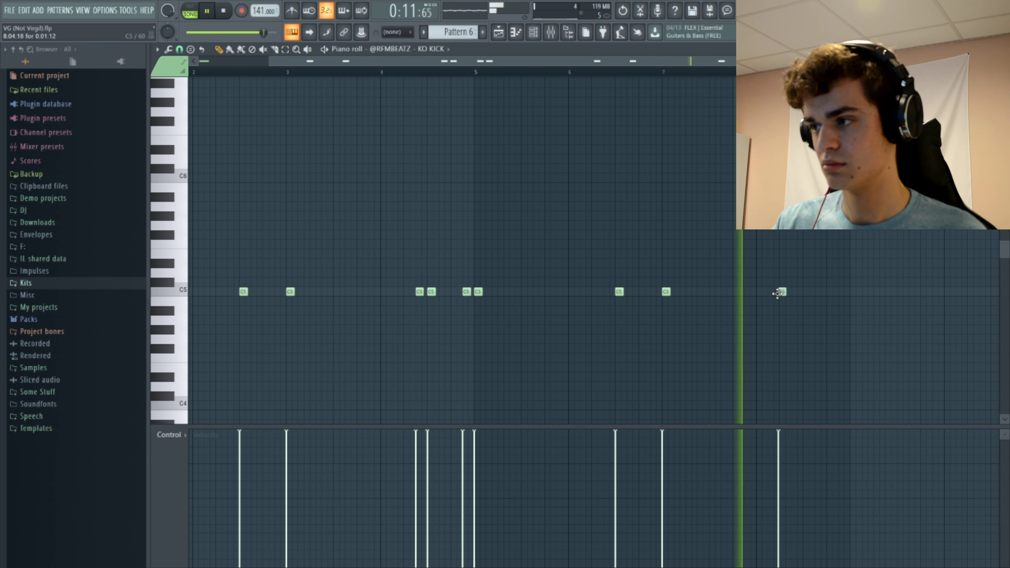
click(806, 294)
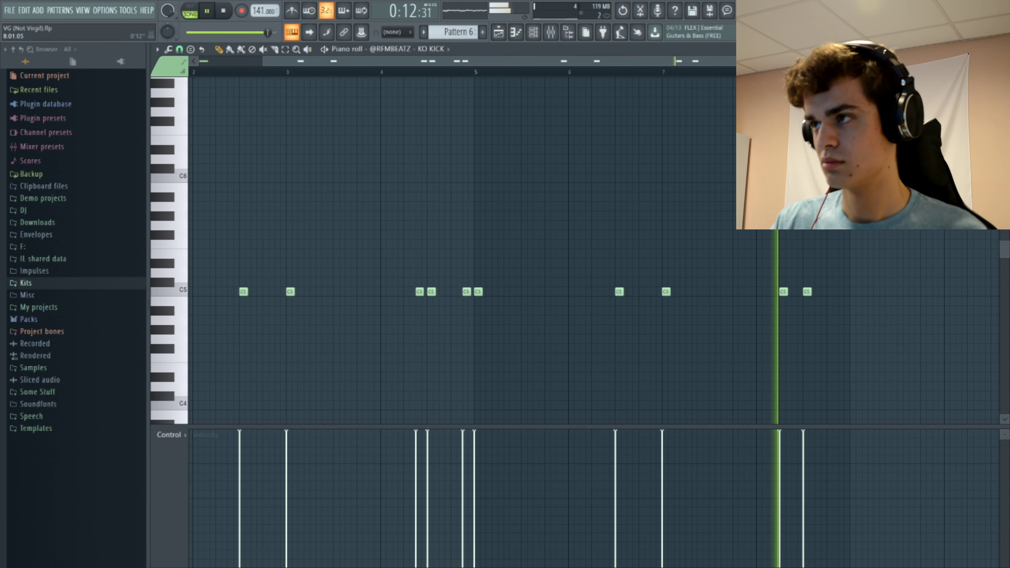
Select all kick notes, lower them by one semitone, then deselect.
scroll(500, 82, left, 3)
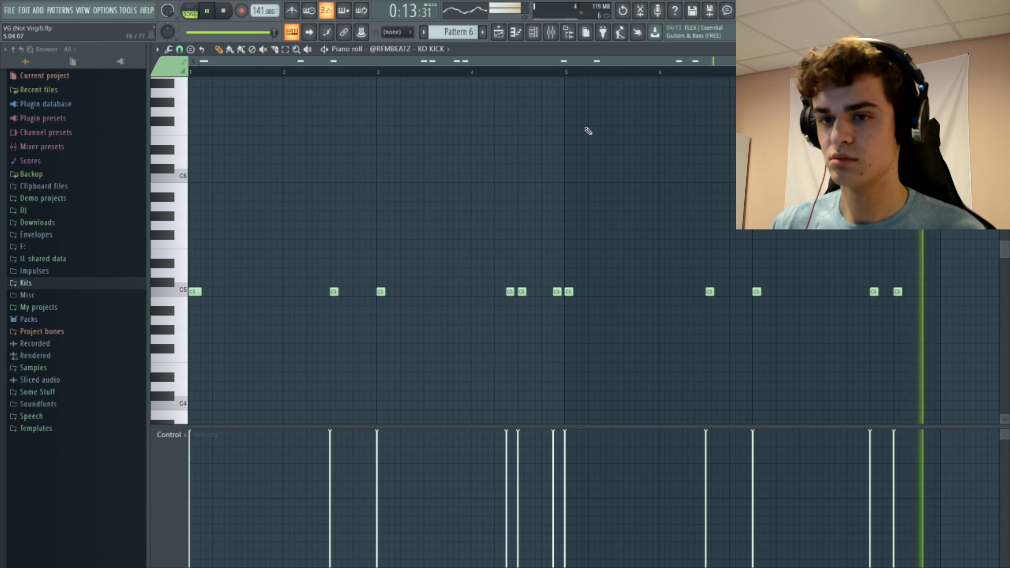
key(ctrl+a)
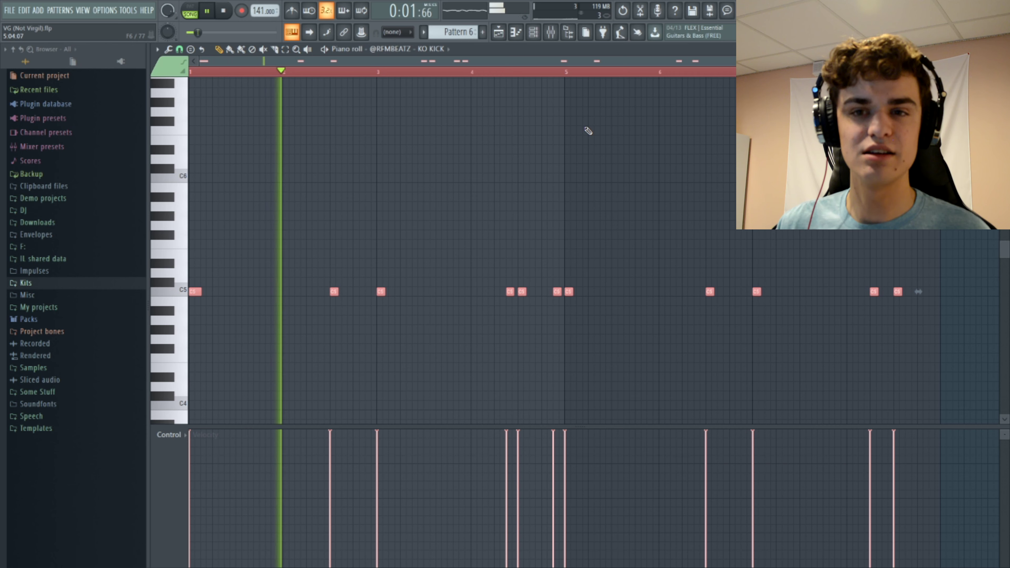
key(Down)
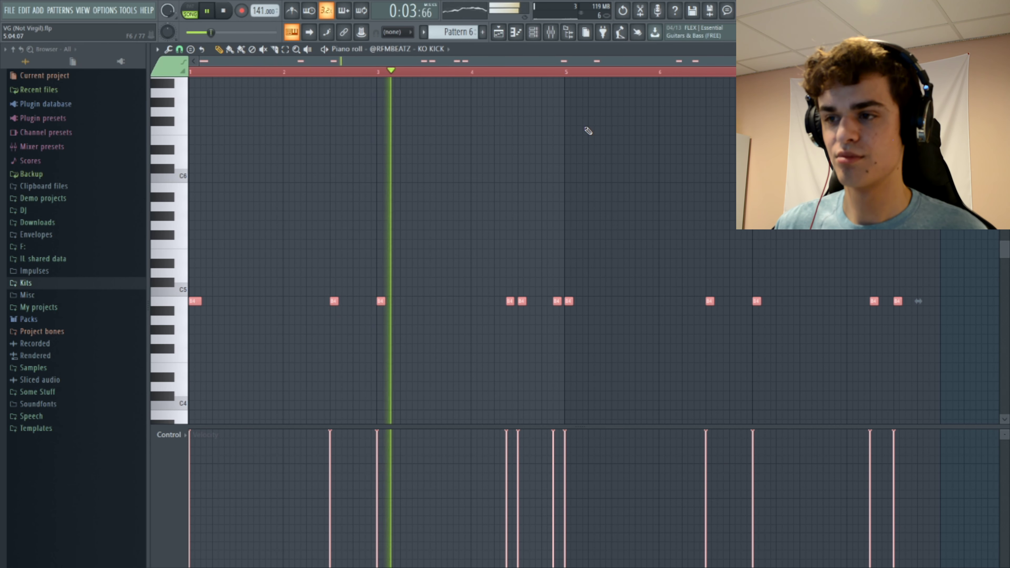
click(587, 130)
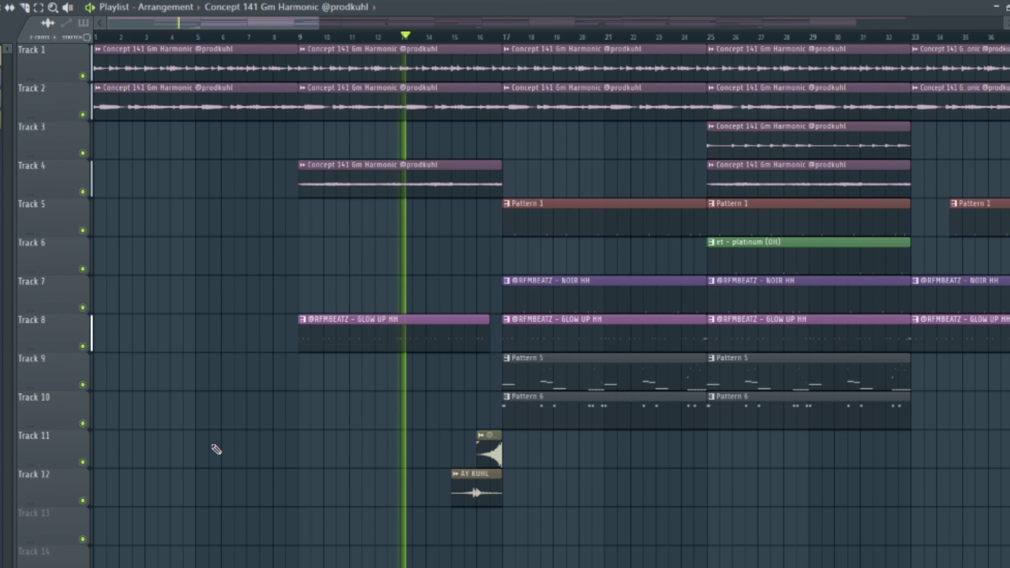
Shift the playlist view along the song arrangement.
drag(275, 23, 360, 13)
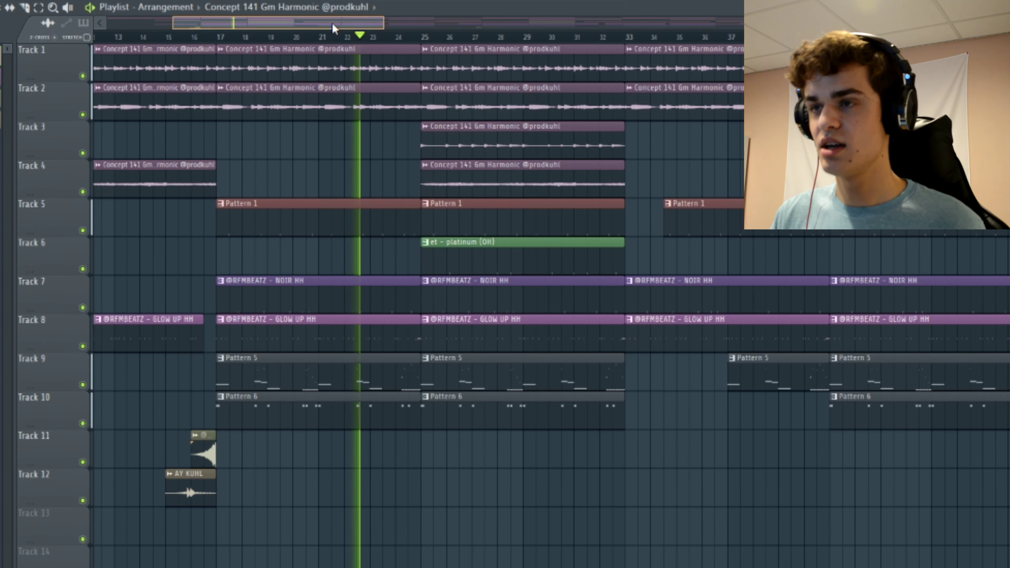
scroll(333, 27, down, 2)
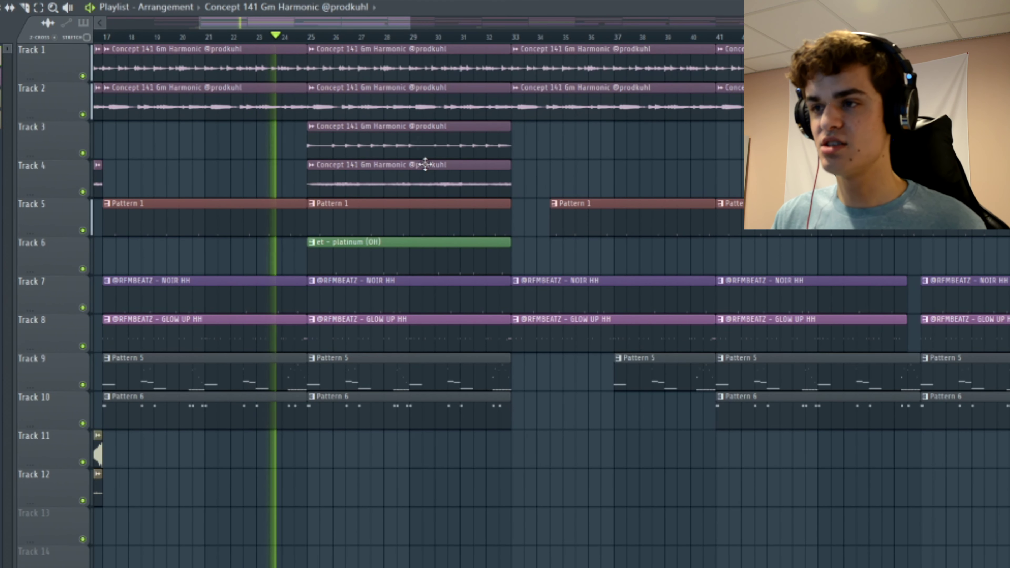
scroll(345, 255, down, 2)
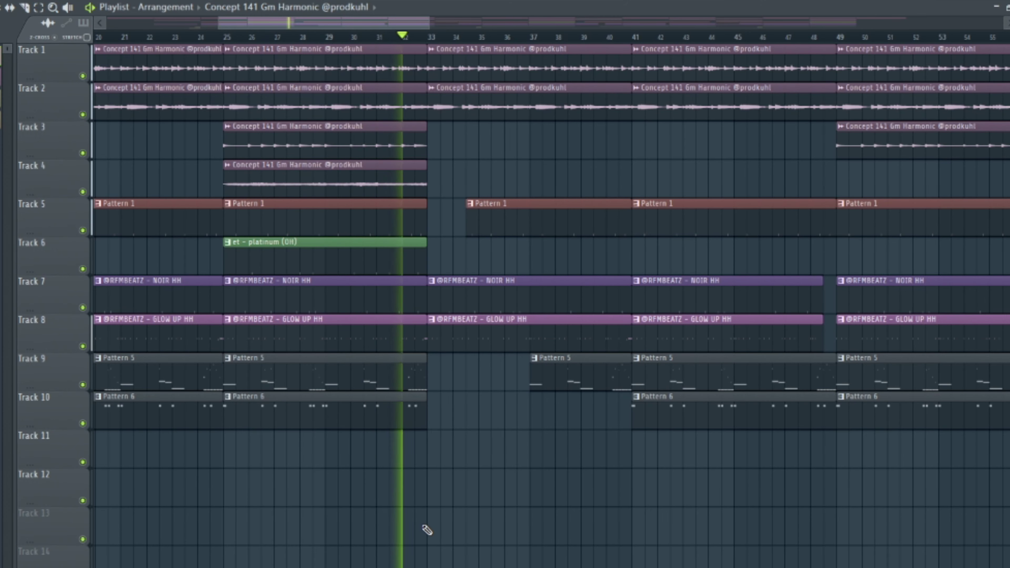
drag(388, 25, 427, 25)
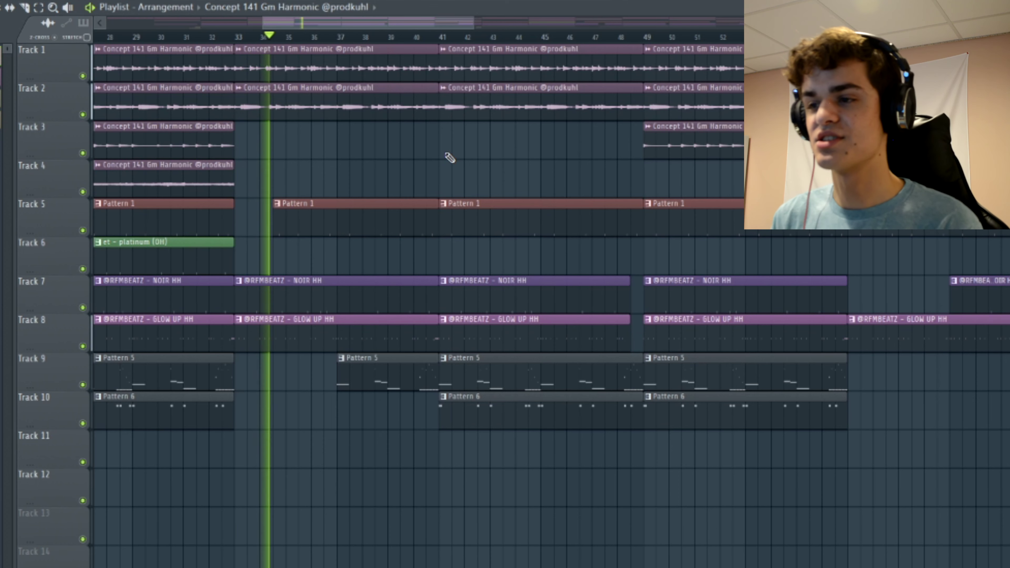